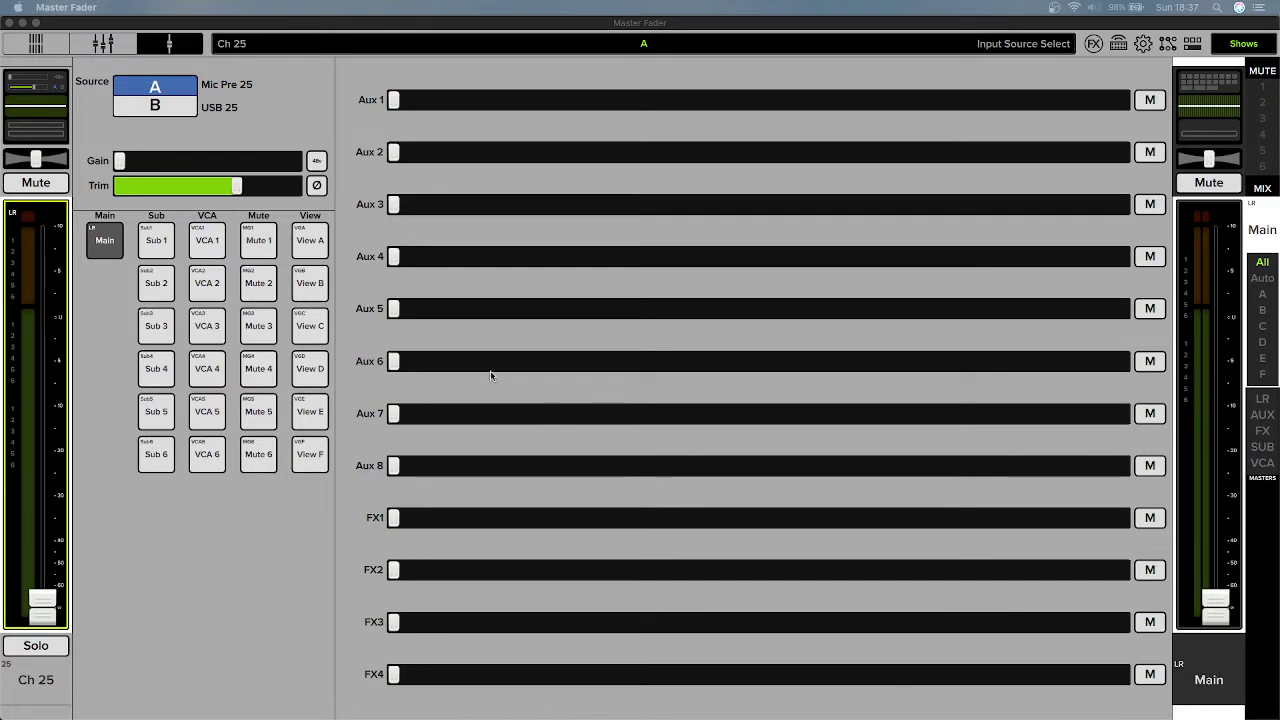
# Switch channel 25's input source to B (USB 25) and open the routing matrix.
pyautogui.click(157, 110)
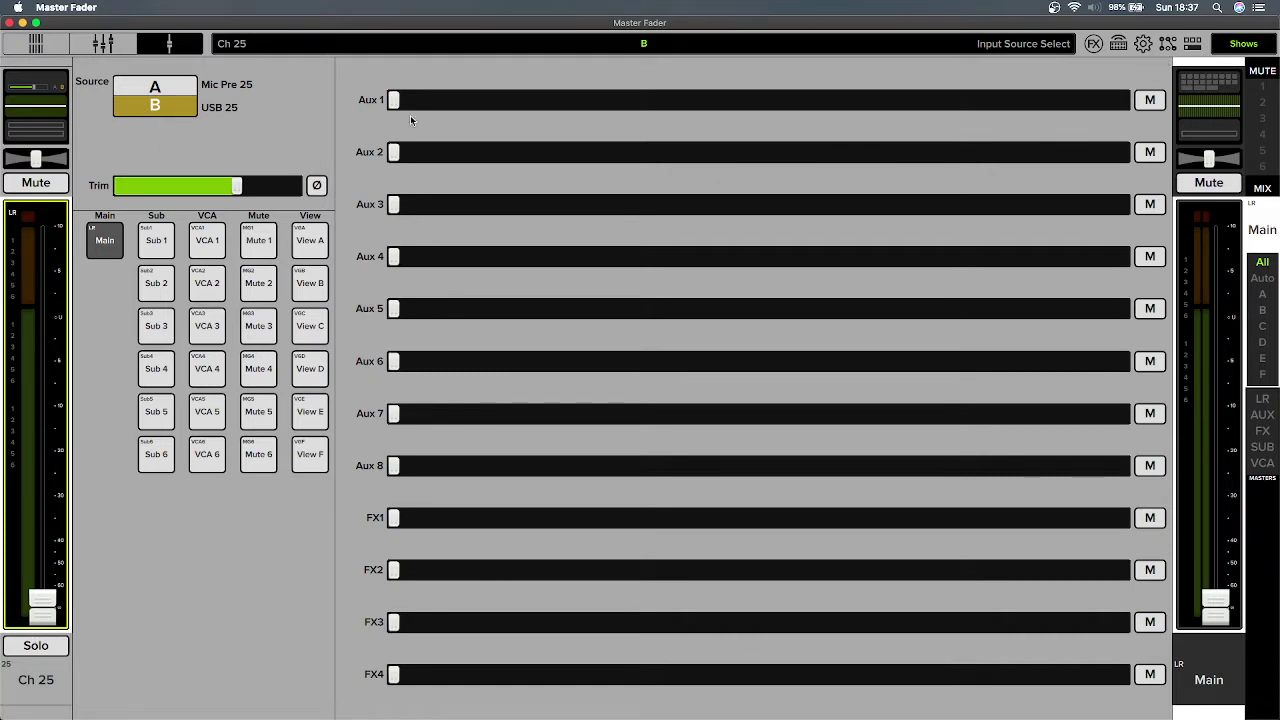
pyautogui.click(1168, 44)
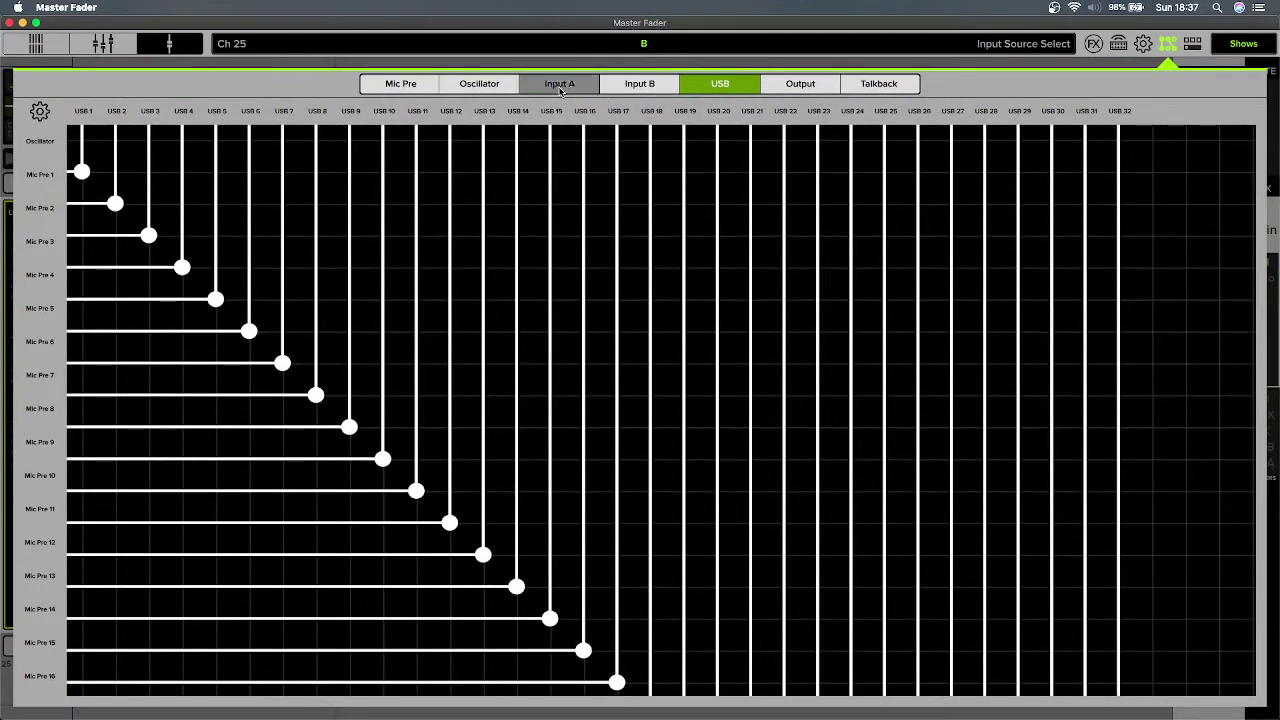
# Examine the routing matrix, focusing on how the USB returns are patched to the channels on Input B.
pyautogui.click(560, 90)
pyautogui.click(640, 87)
pyautogui.scroll(-3, 713, 147)
pyautogui.click(718, 86)
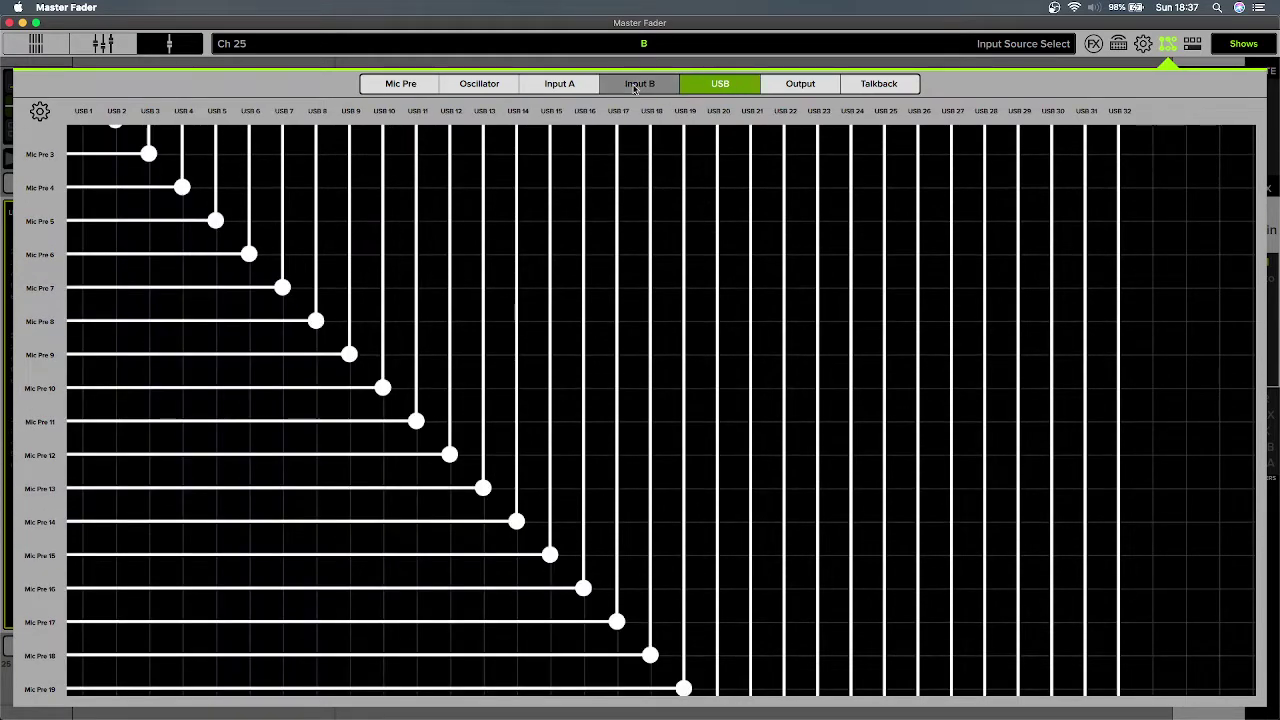
pyautogui.click(633, 86)
pyautogui.scroll(-10, 571, 234)
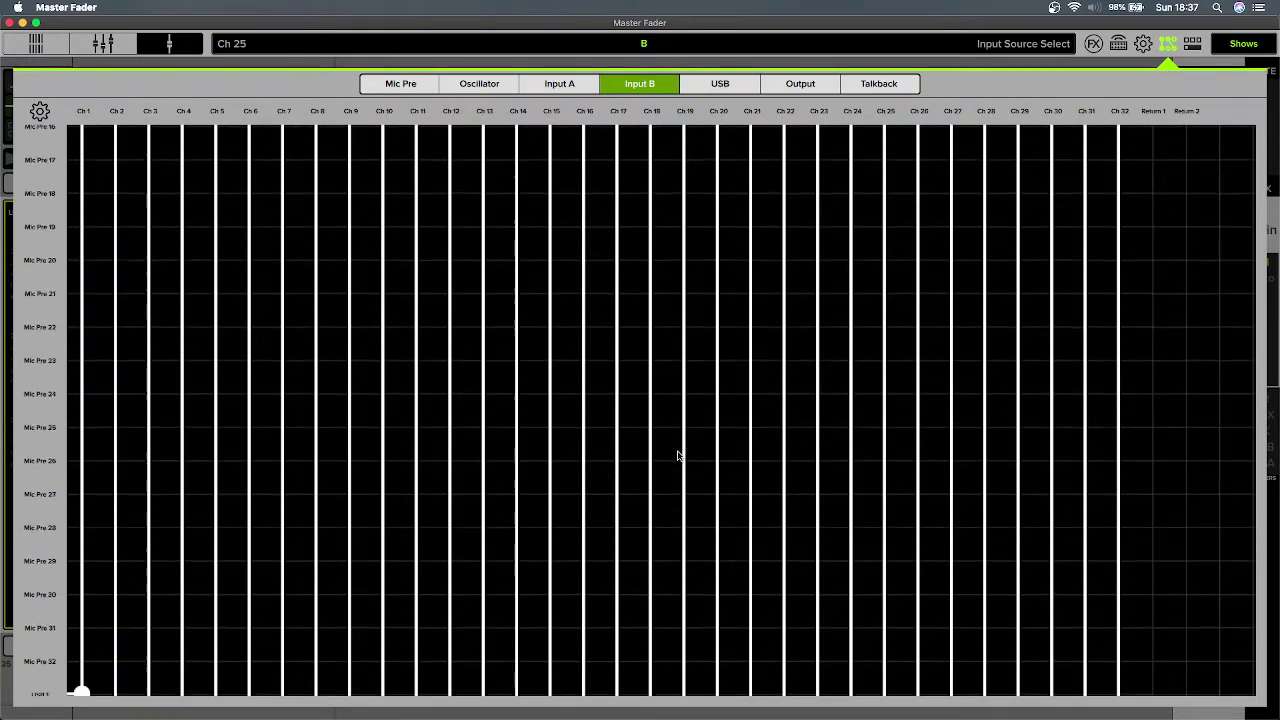
pyautogui.scroll(-15, 665, 455)
pyautogui.scroll(5, 177, 291)
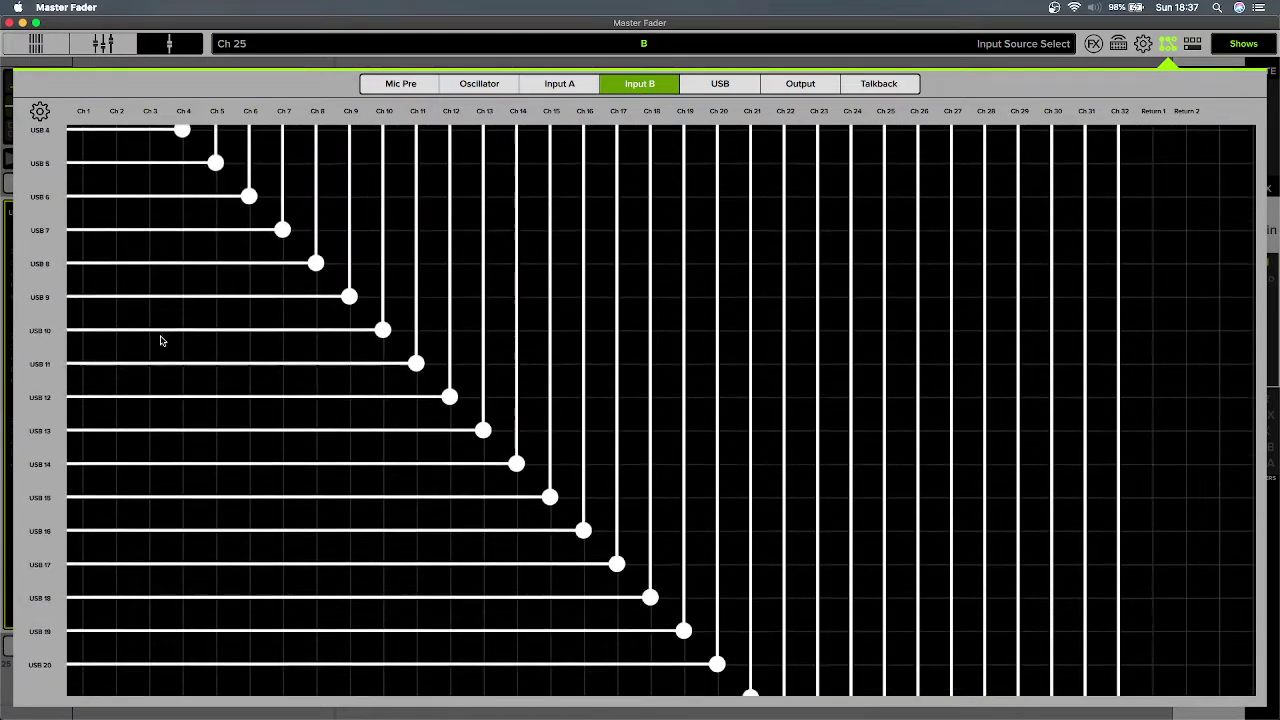
pyautogui.scroll(4, 160, 341)
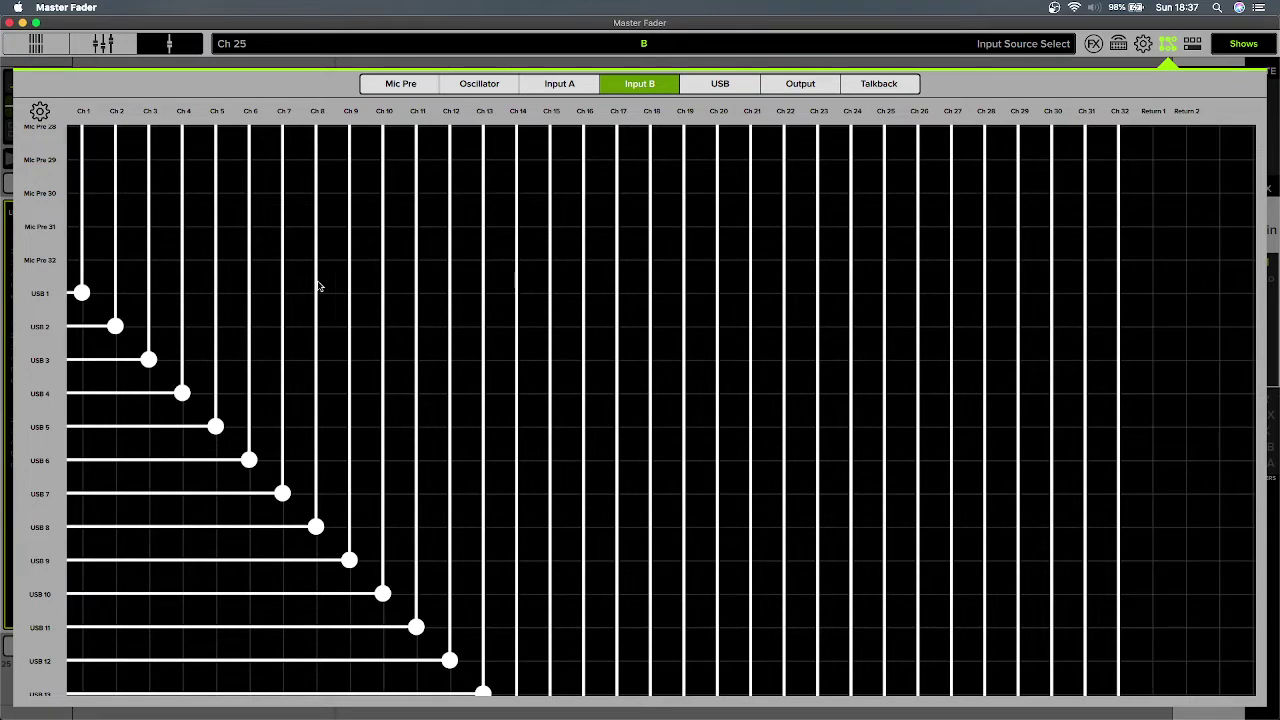
# Patch Mic Pre 21 to Ch 1 in the Input B routing grid.
pyautogui.scroll(8, 283, 286)
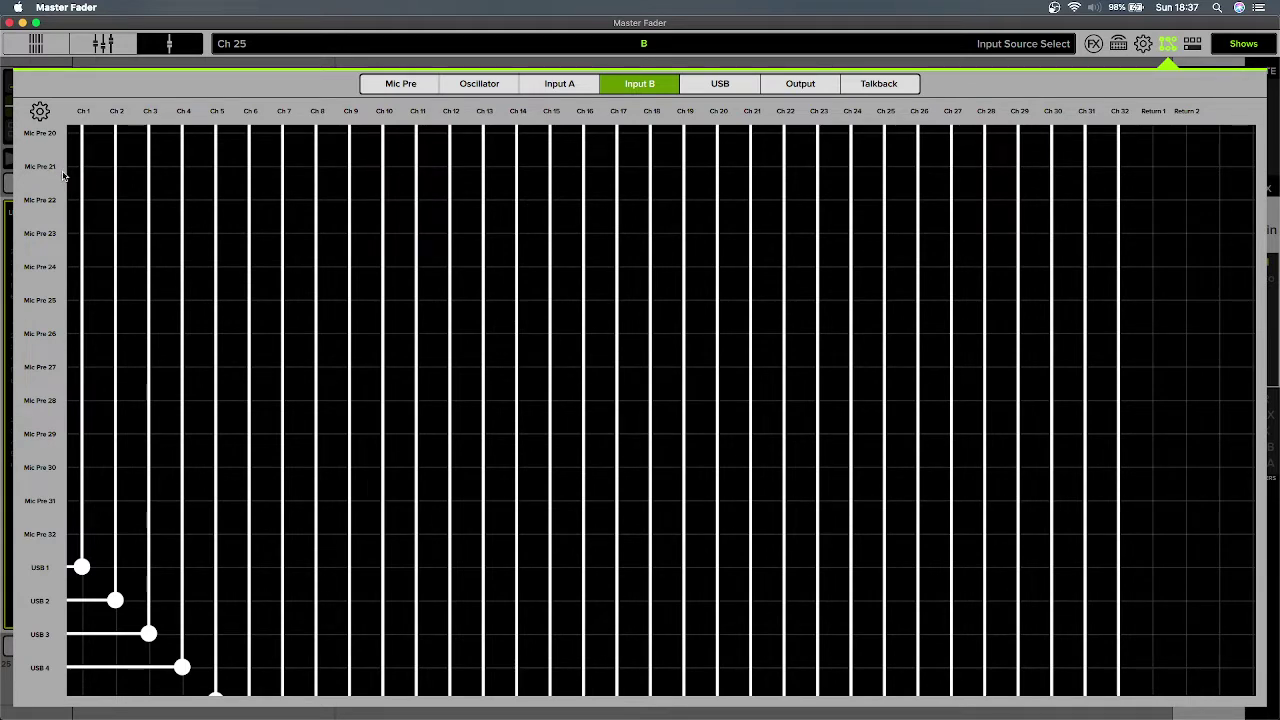
pyautogui.click(81, 167)
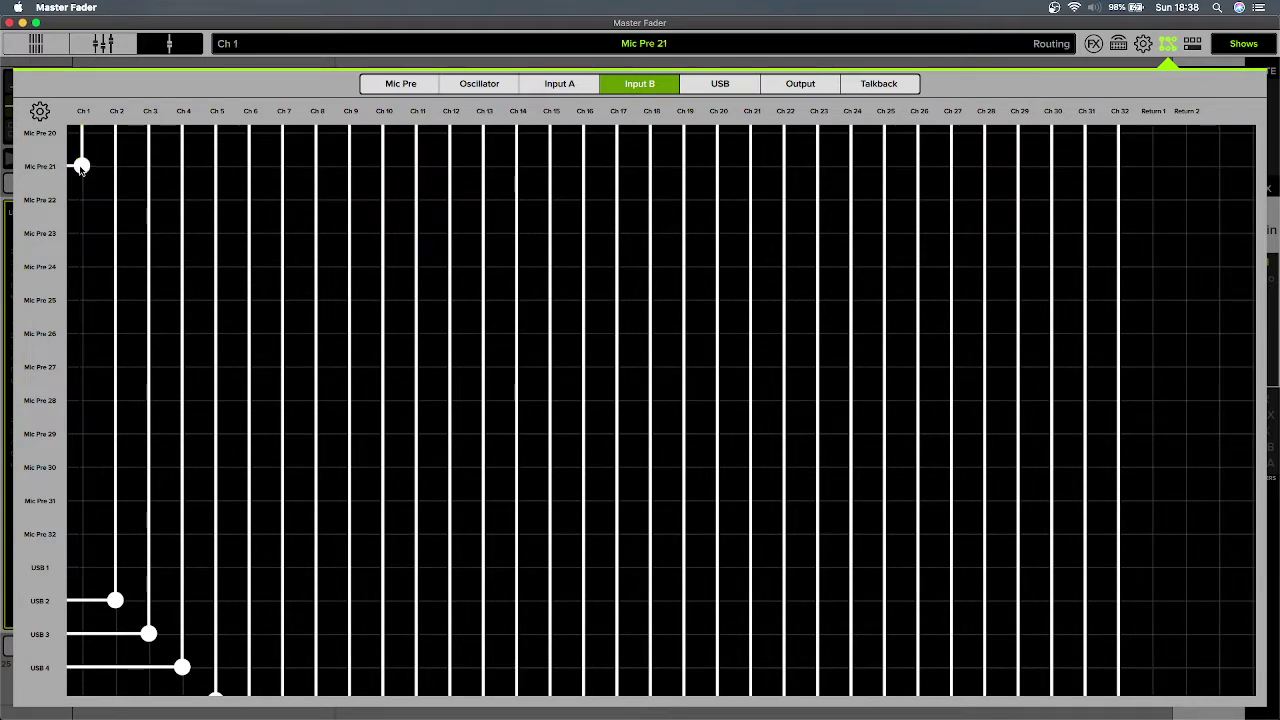
# Return to the mixer's first channels and raise the Ch 1 fader to about -4.9 dB.
pyautogui.click(103, 44)
pyautogui.hscroll(-15, 126, 467)
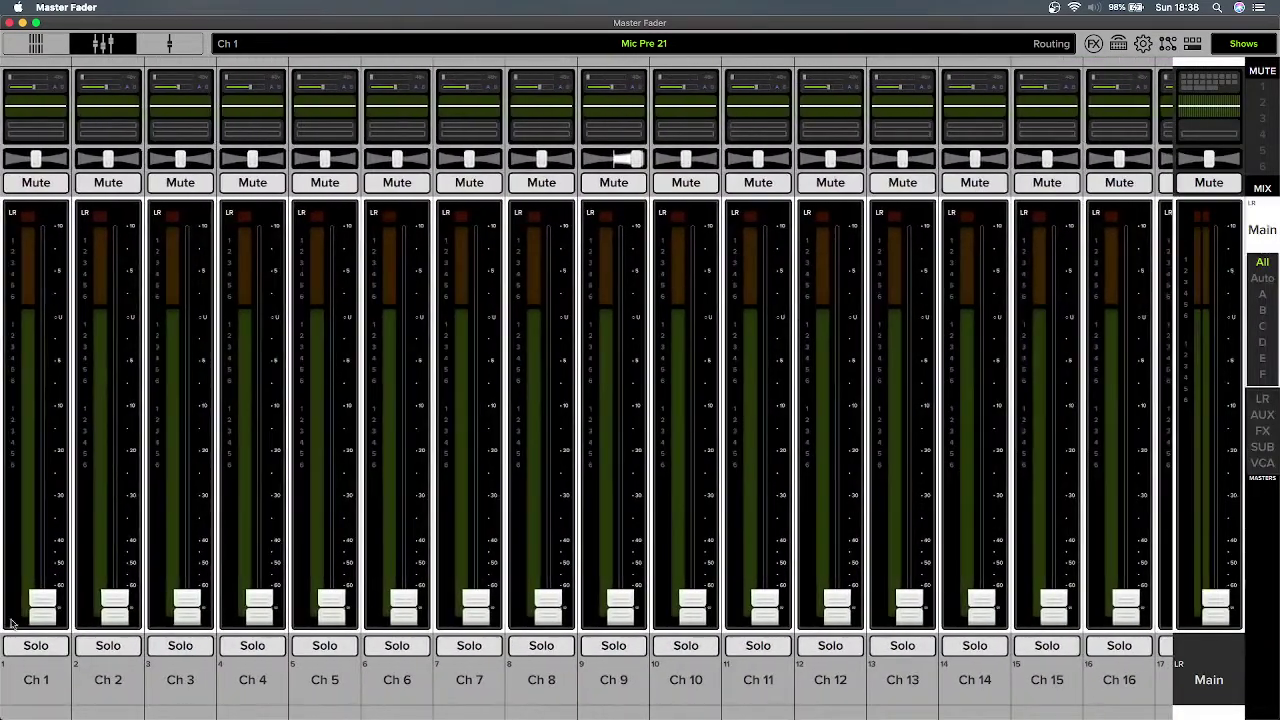
pyautogui.moveTo(45, 606); pyautogui.dragTo(32, 350)
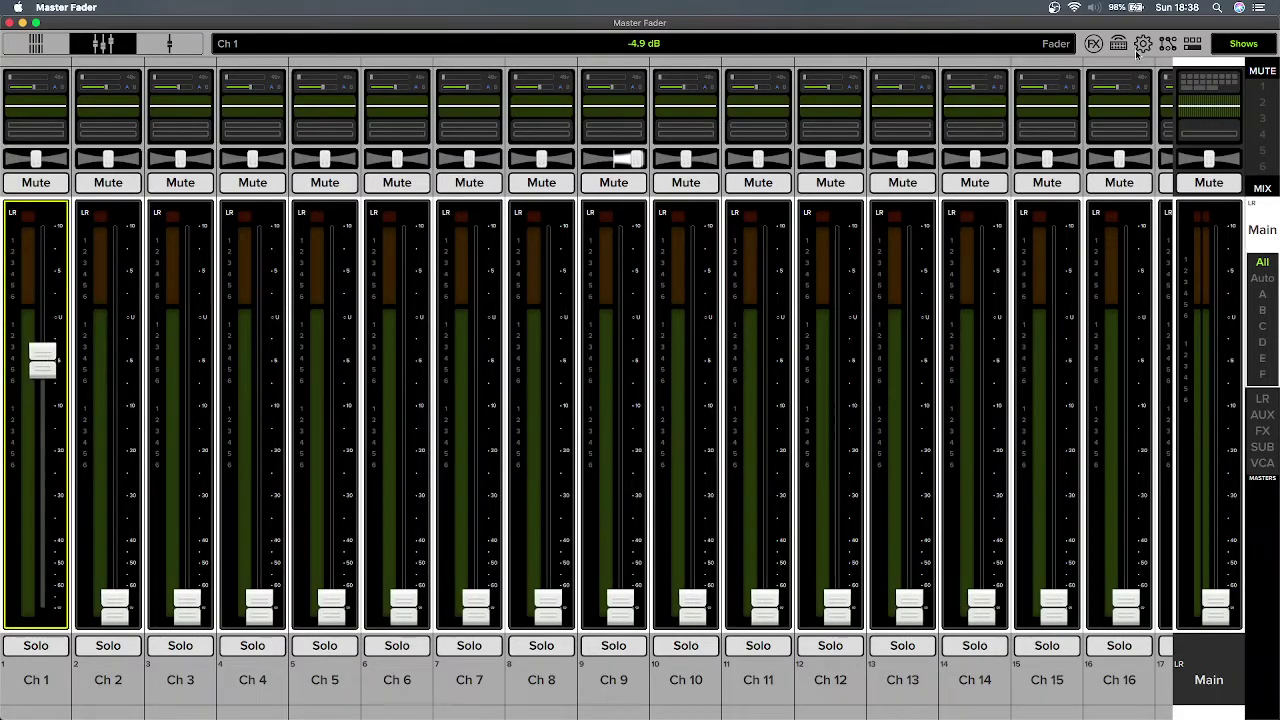
# Raise the gain of Mic Pre 21 to about 37 dB among the mic preamps in the routing window.
pyautogui.click(1168, 43)
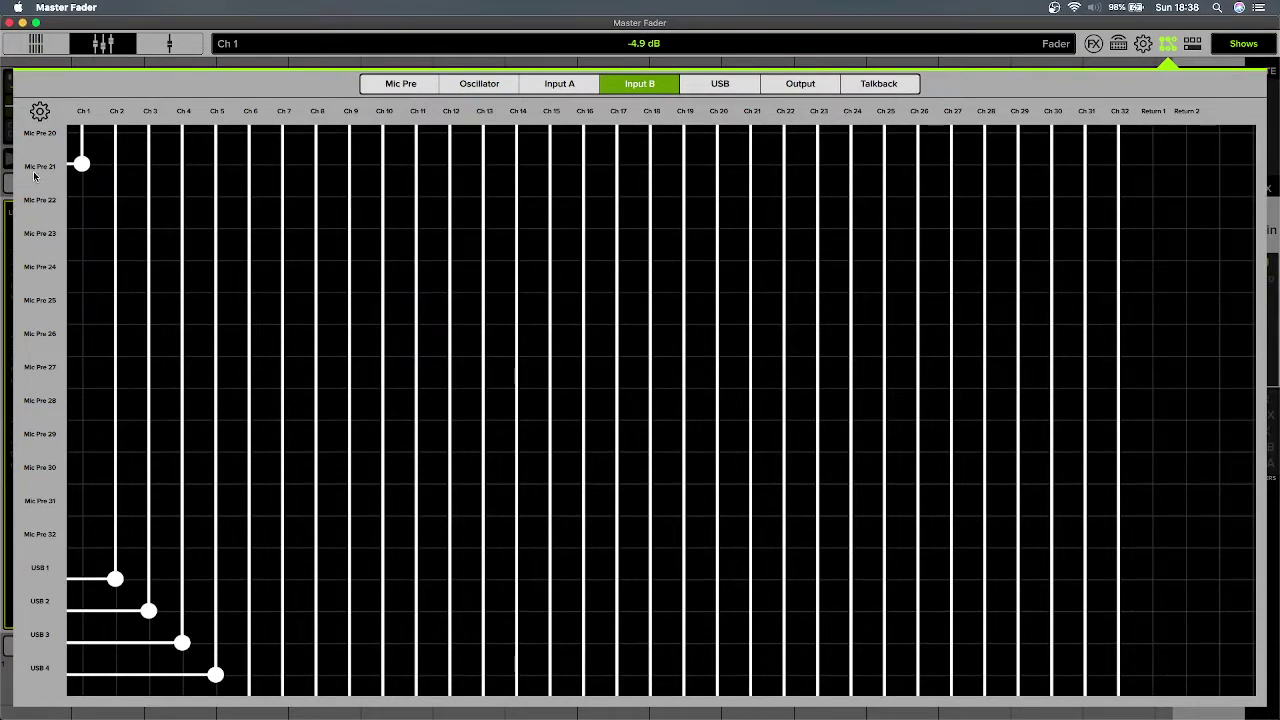
pyautogui.click(1168, 45)
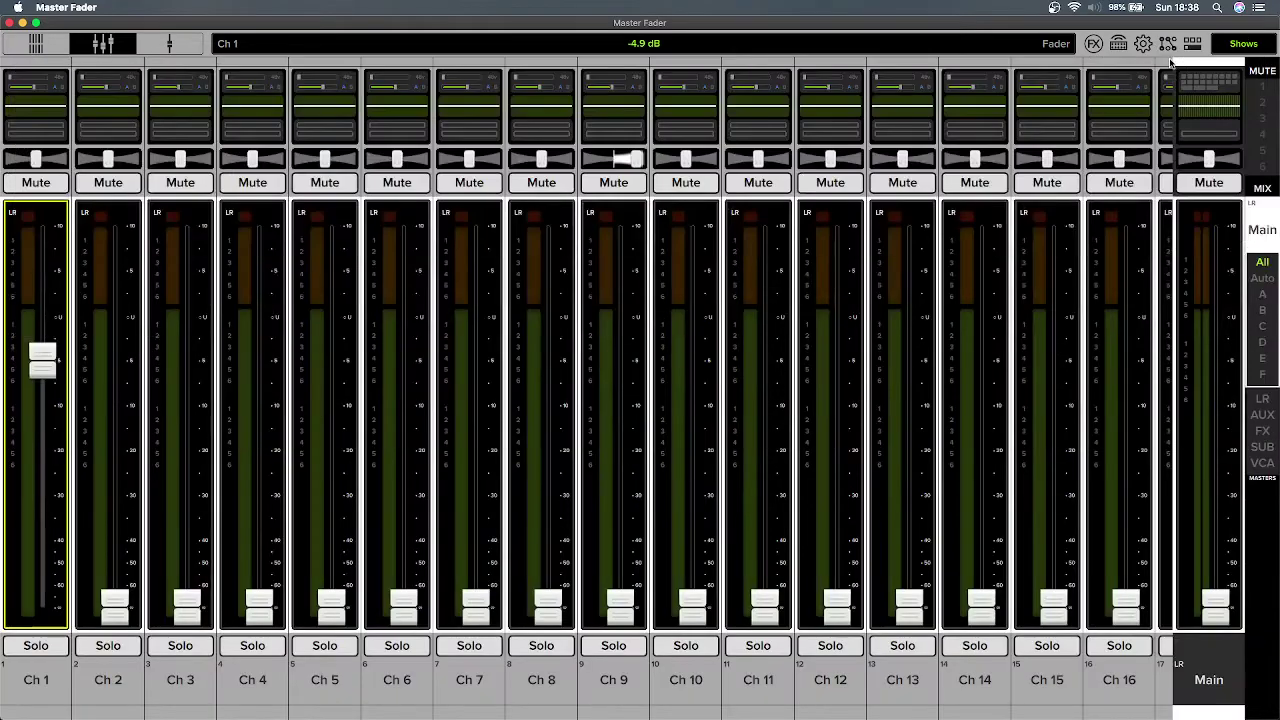
pyautogui.click(1168, 45)
pyautogui.click(426, 84)
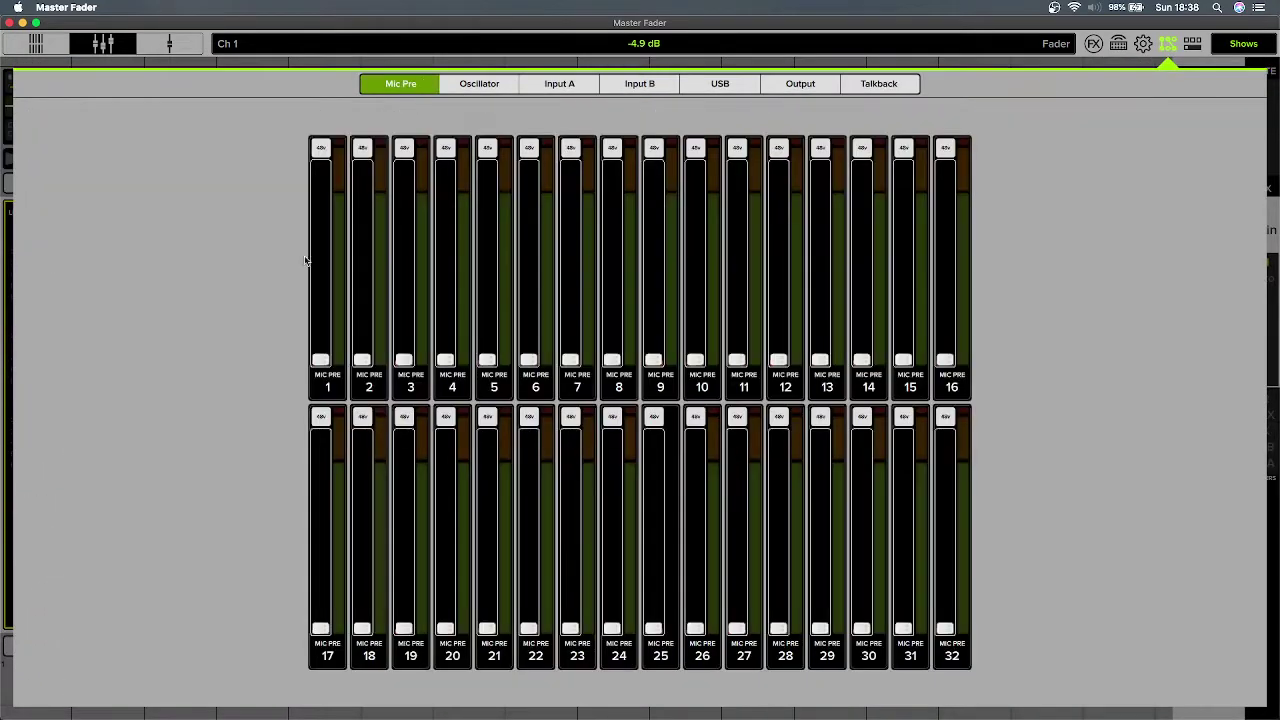
pyautogui.moveTo(315, 357)
pyautogui.mouseDown()
pyautogui.moveTo(320, 245)
pyautogui.moveTo(320, 360)
pyautogui.mouseUp()
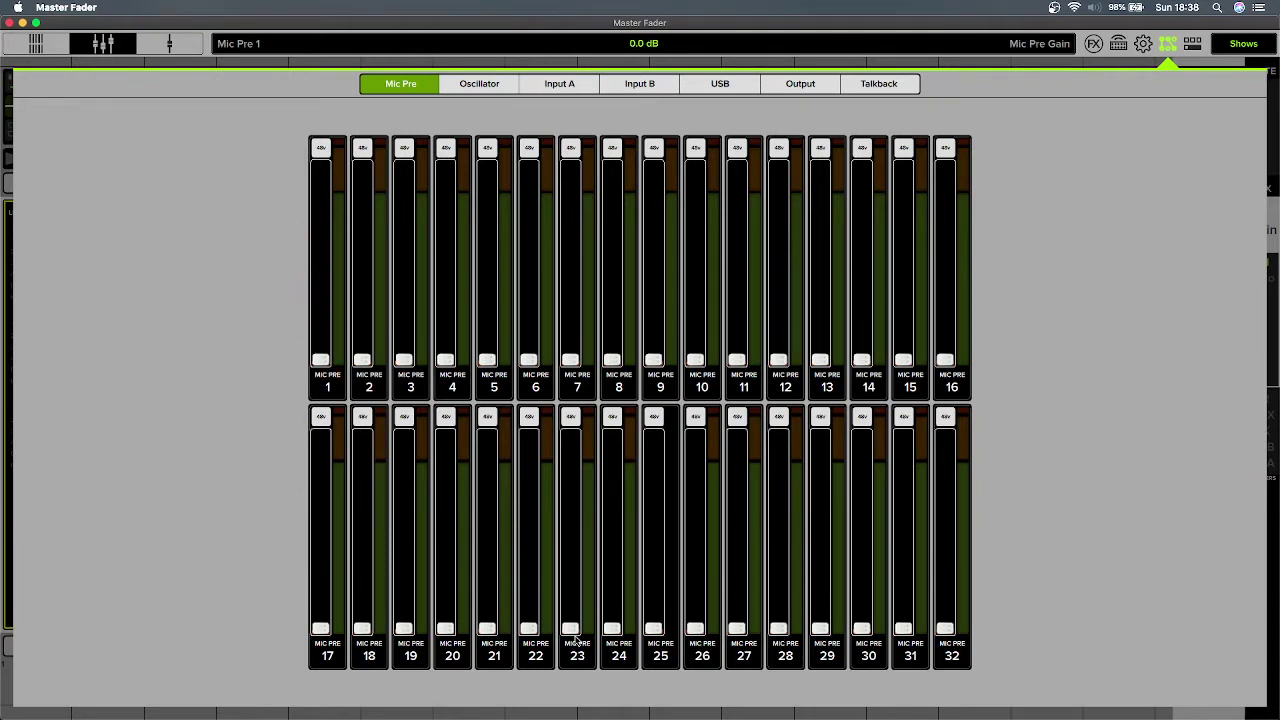
pyautogui.moveTo(483, 630); pyautogui.dragTo(474, 510)
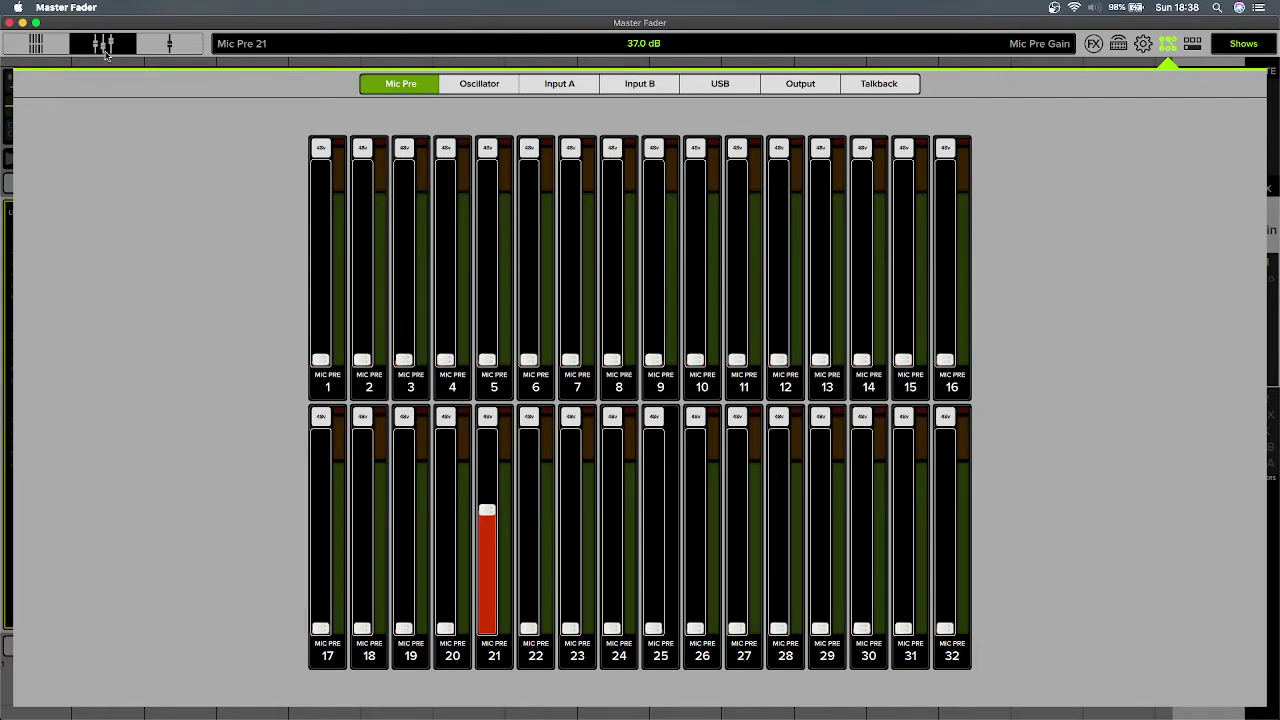
# Raise the Ch 1 fader slightly to about -3.8 dB and set the Mic Pre 21 gain to 0 dB.
pyautogui.click(103, 47)
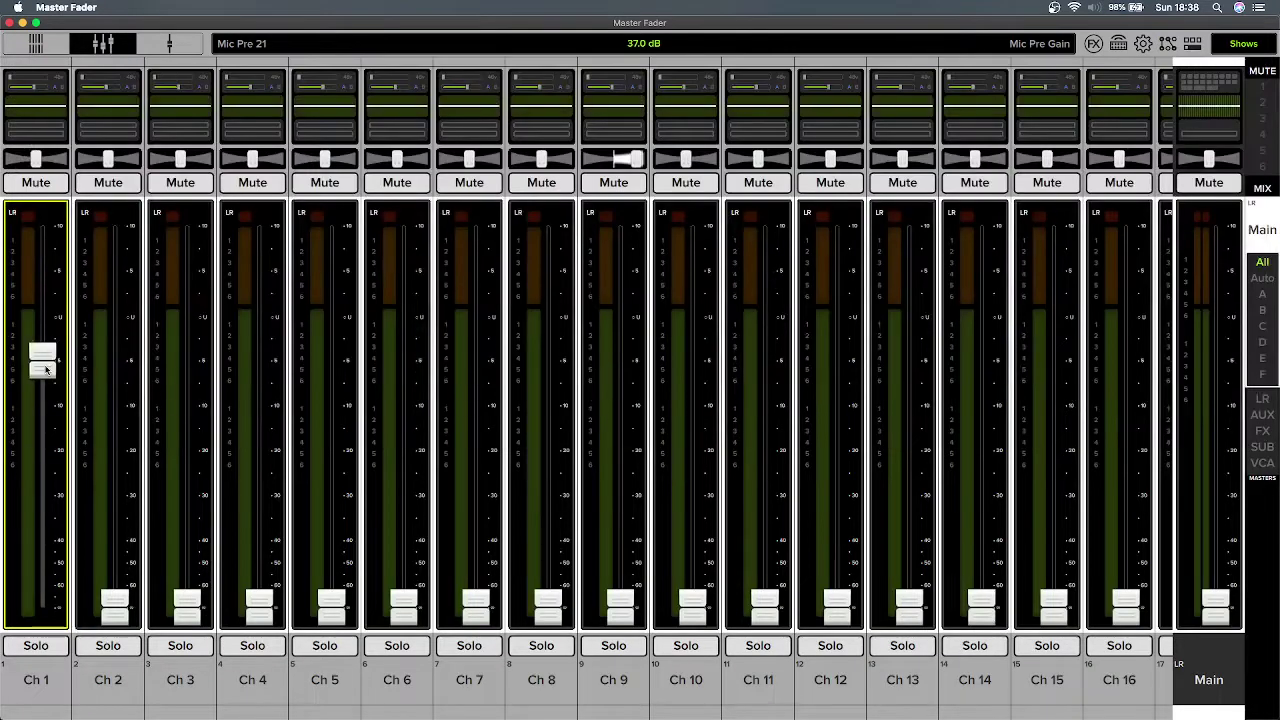
pyautogui.moveTo(42, 358); pyautogui.dragTo(42, 347)
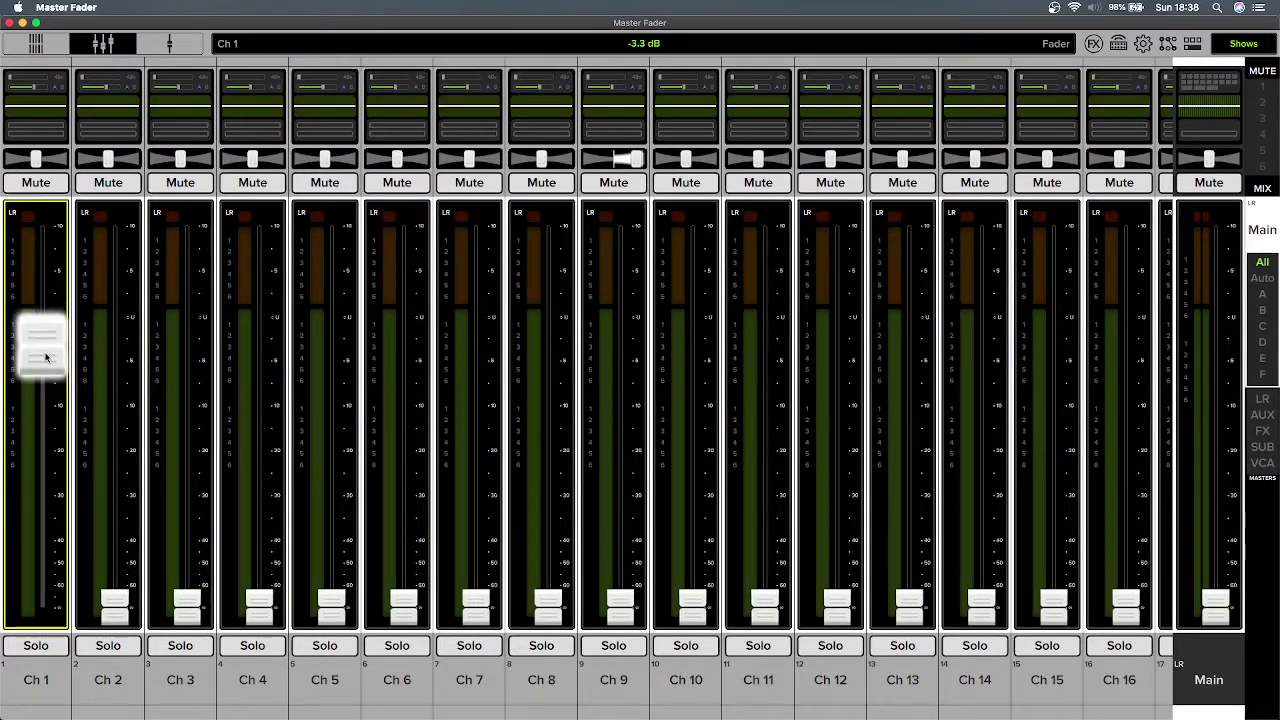
pyautogui.click(1167, 44)
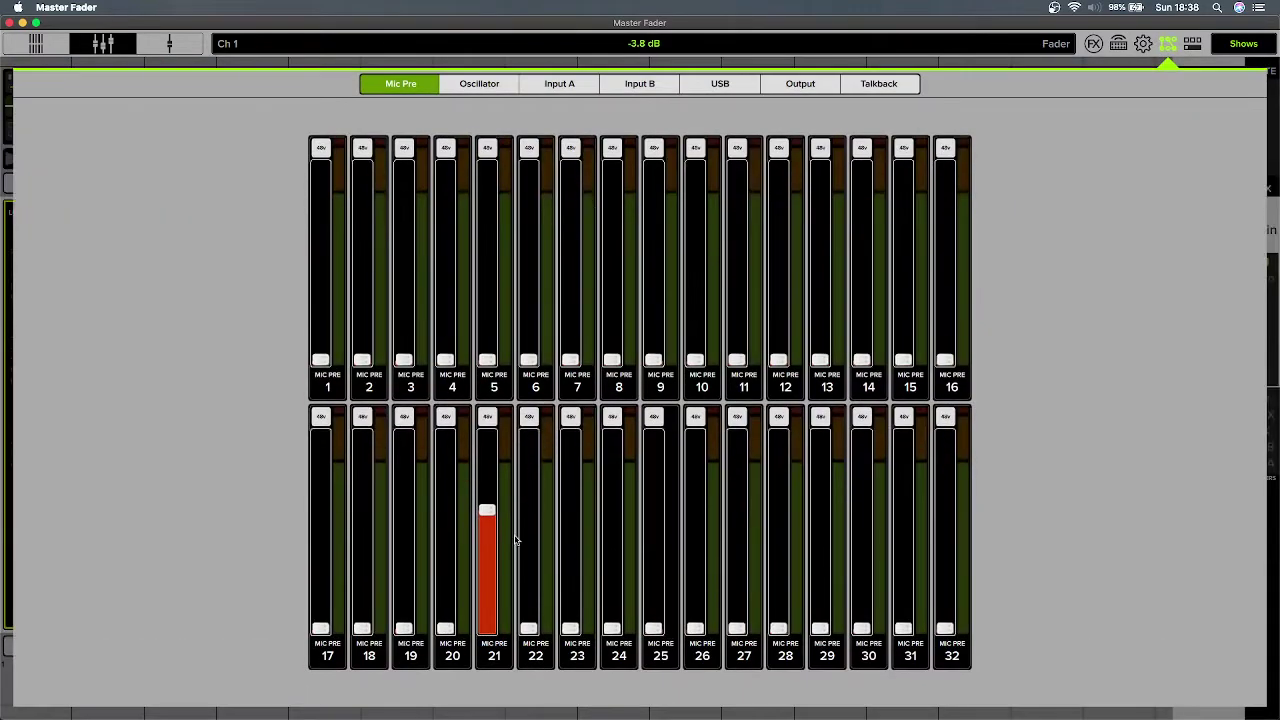
pyautogui.moveTo(488, 512)
pyautogui.mouseDown()
pyautogui.moveTo(488, 540)
pyautogui.moveTo(473, 532)
pyautogui.mouseUp()
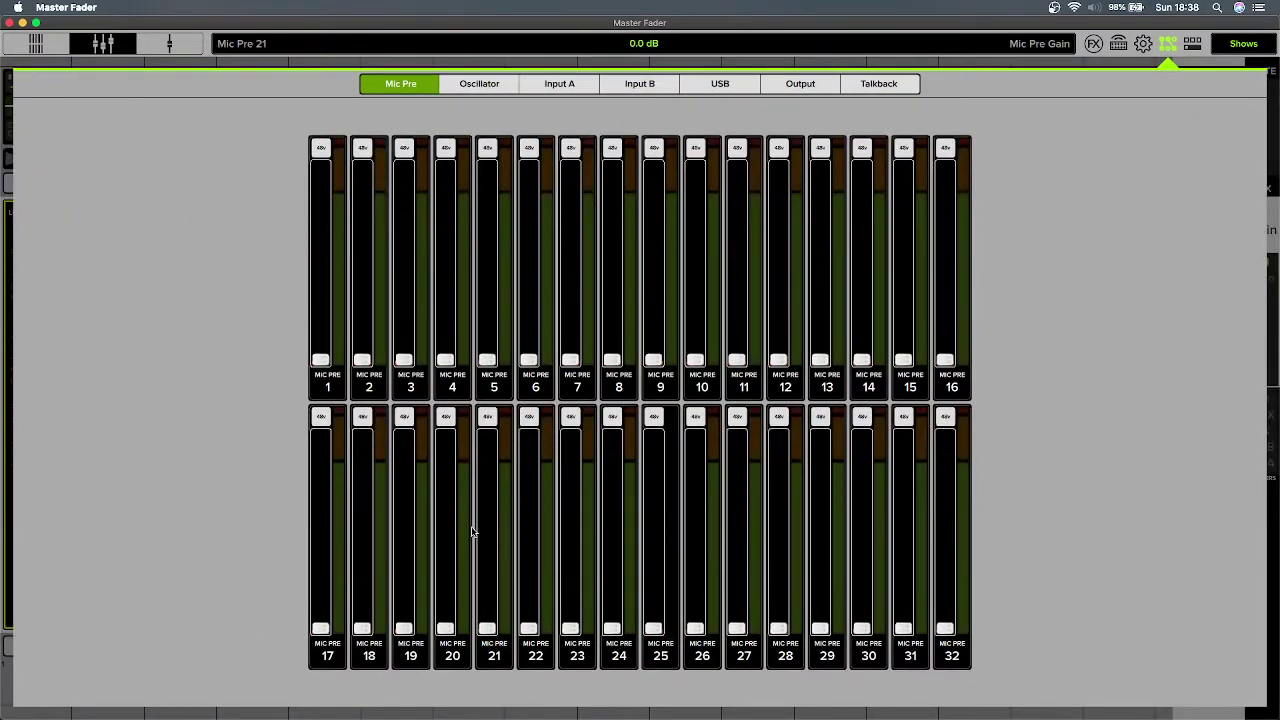
# Patch USB 1 to Ch 1 in the Input B routing grid and review the other USB-to-channel assignments.
pyautogui.click(648, 84)
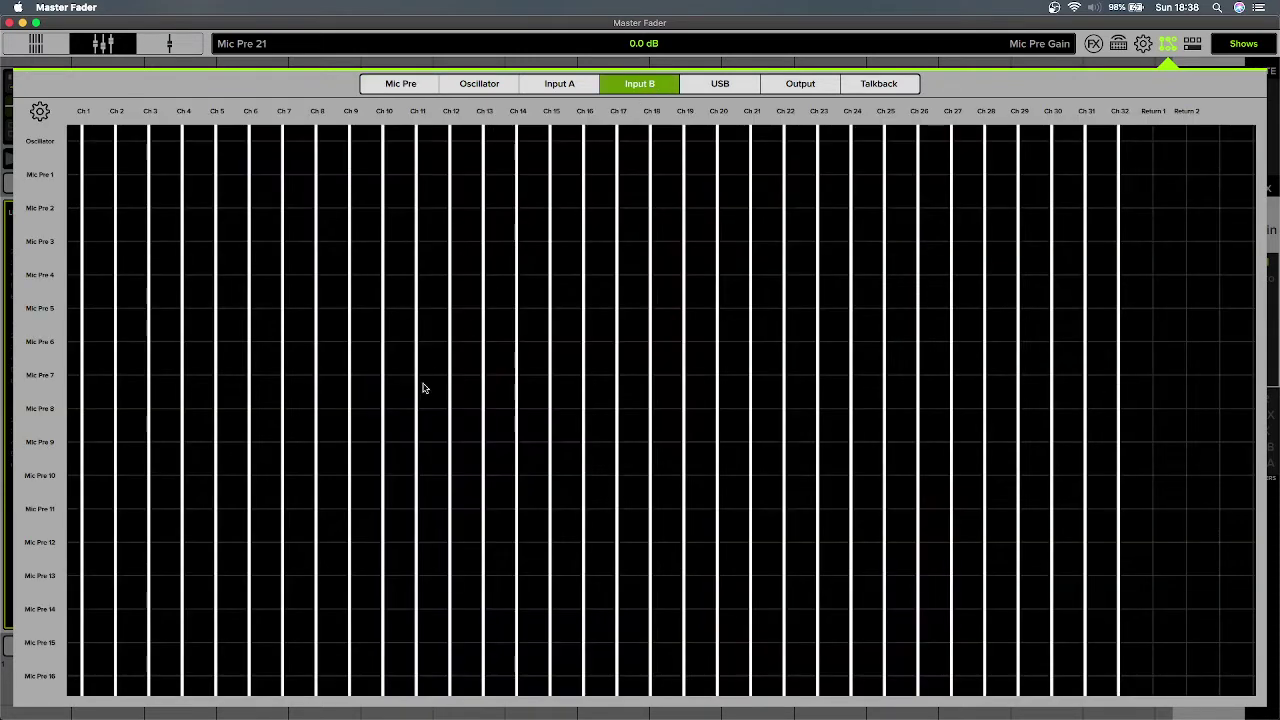
pyautogui.scroll(-10, 83, 420)
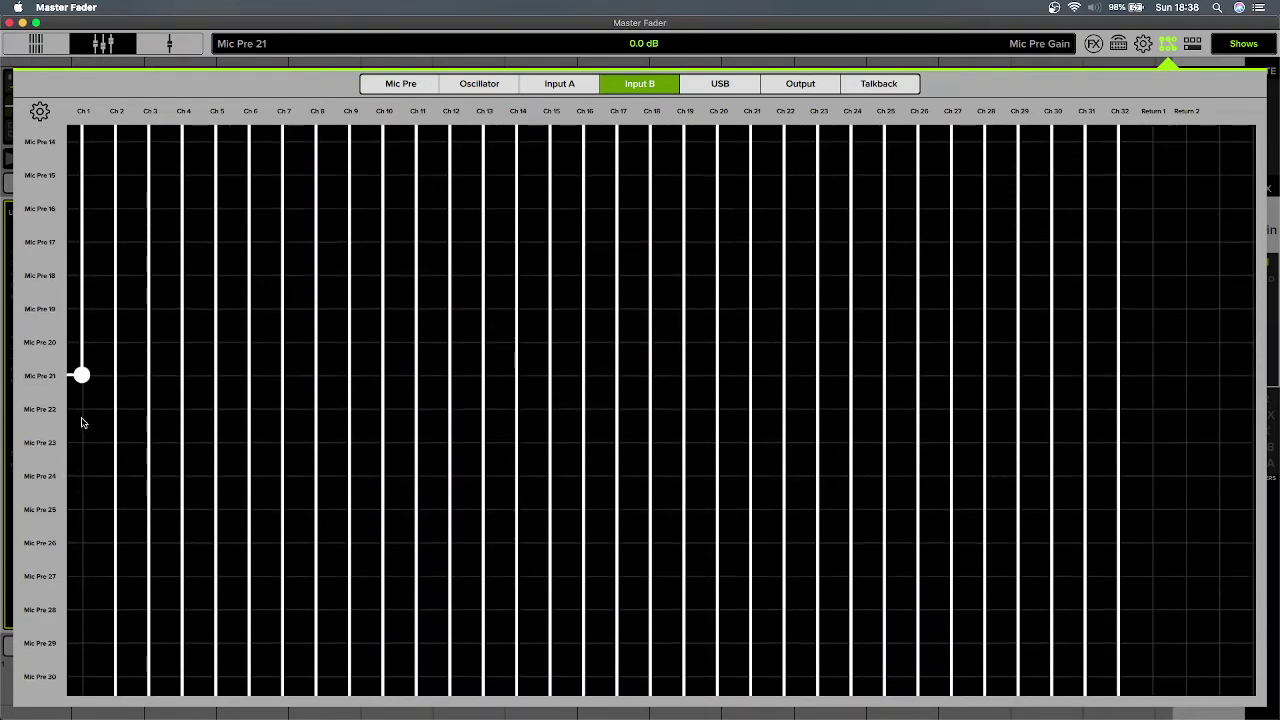
pyautogui.scroll(-13, 83, 420)
pyautogui.scroll(20, 83, 481)
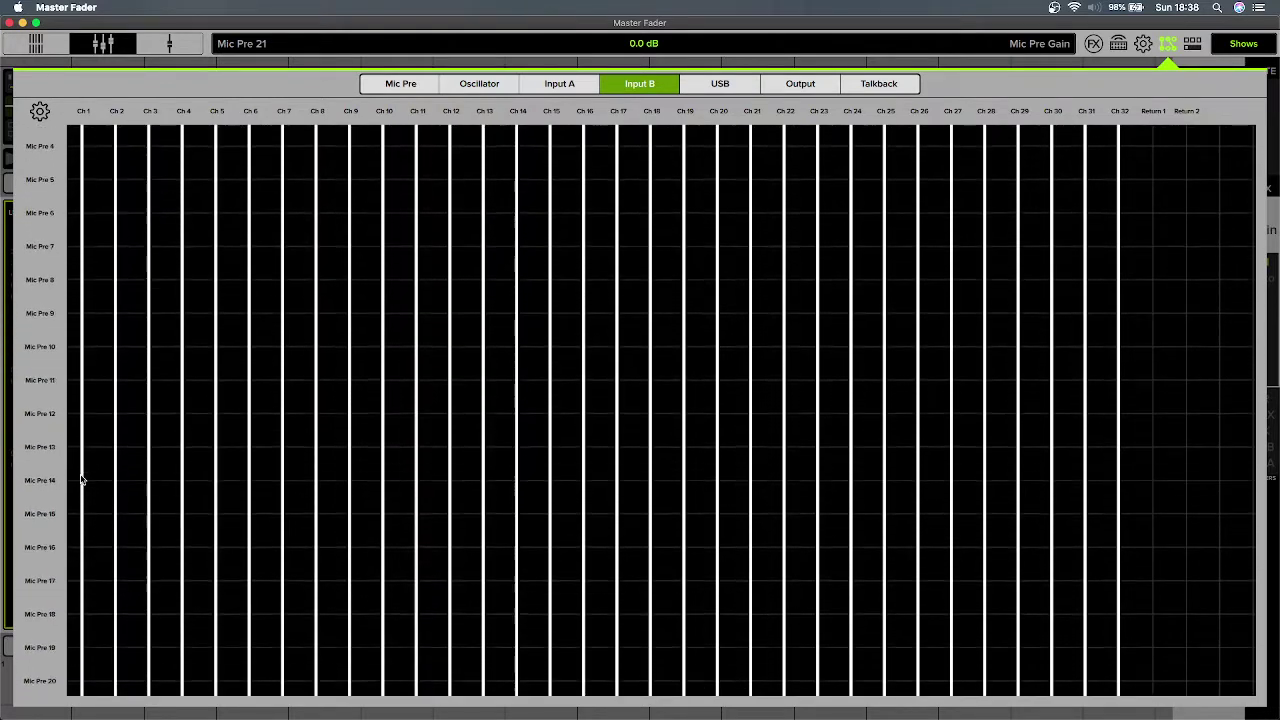
pyautogui.scroll(-12, 82, 481)
pyautogui.scroll(-3, 84, 490)
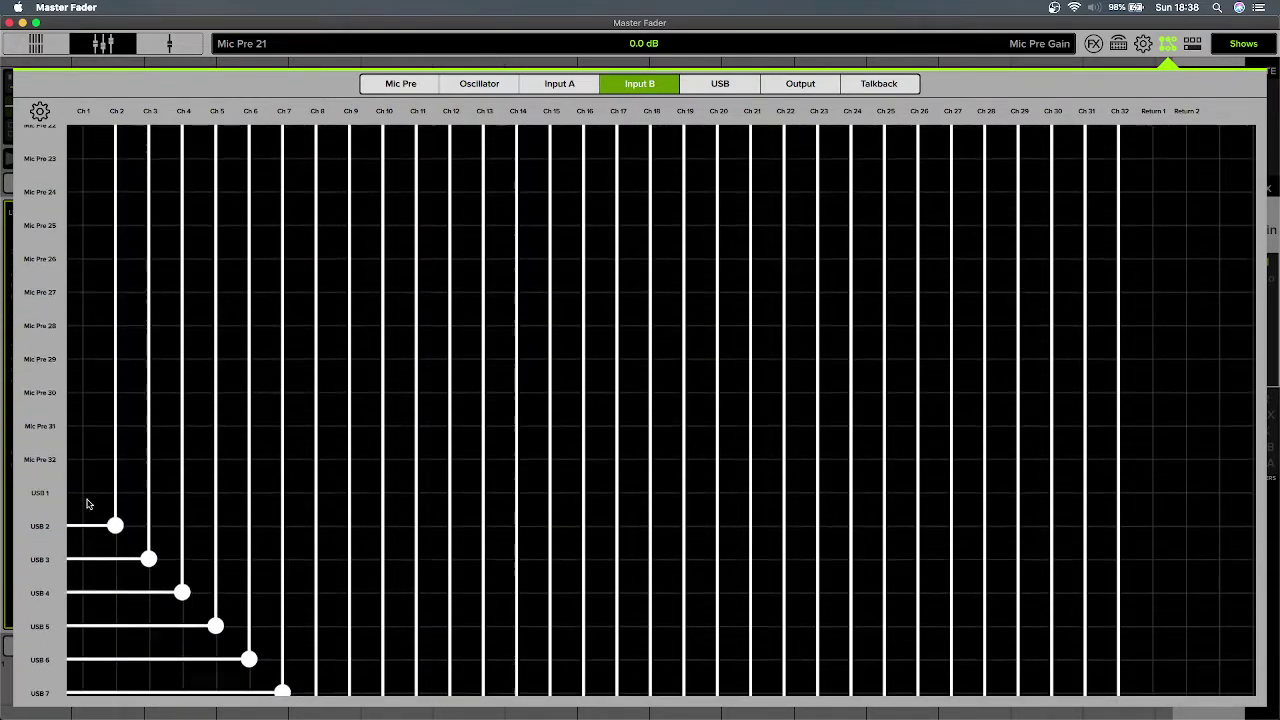
pyautogui.click(85, 496)
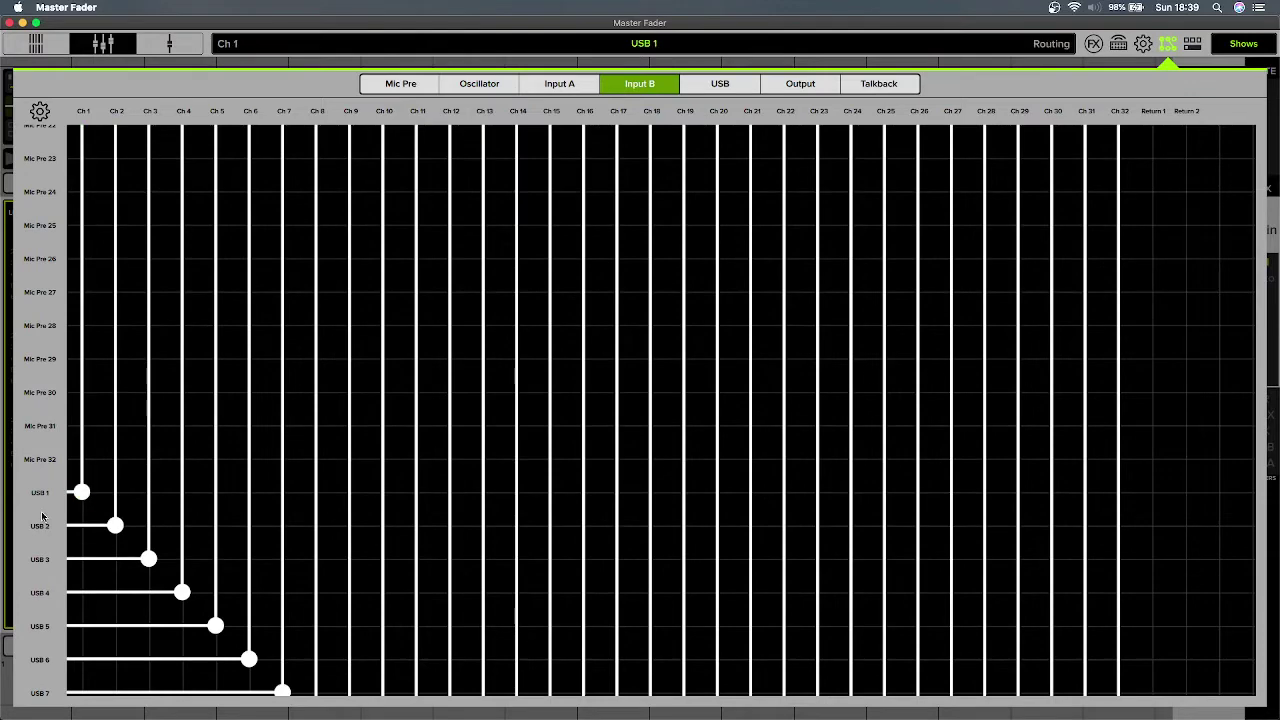
pyautogui.scroll(-10, 146, 503)
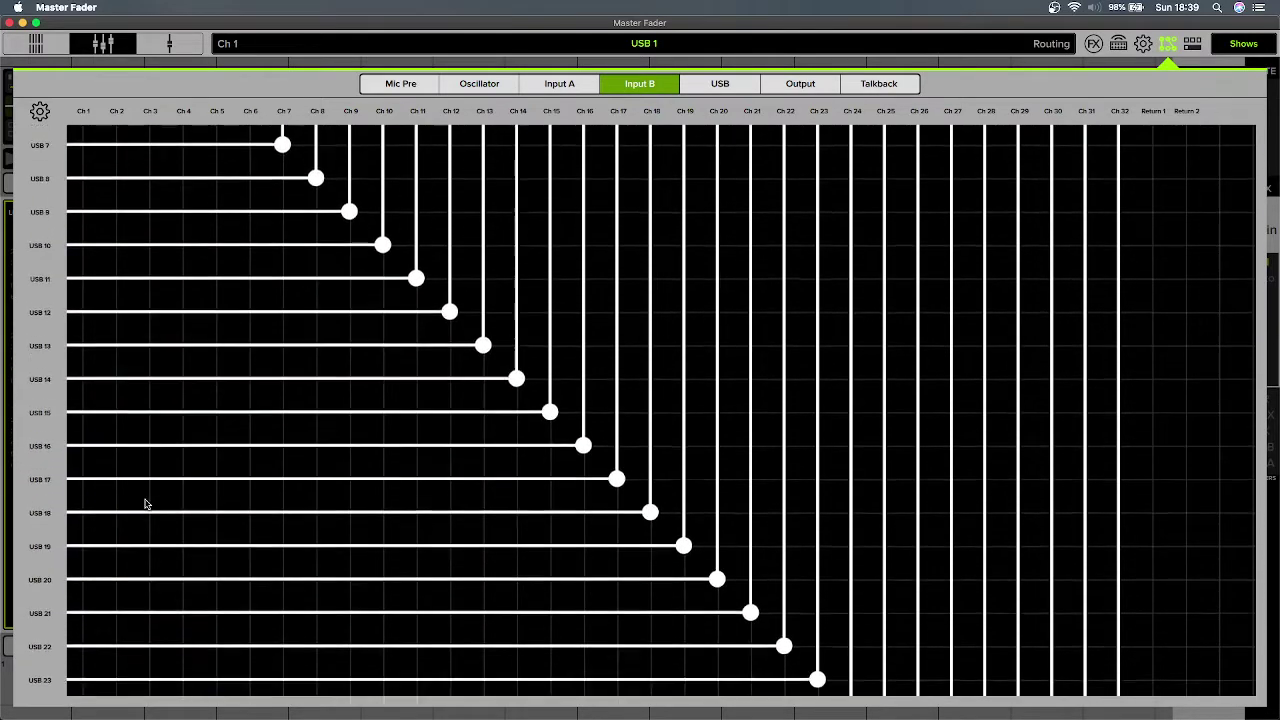
pyautogui.scroll(7, 146, 504)
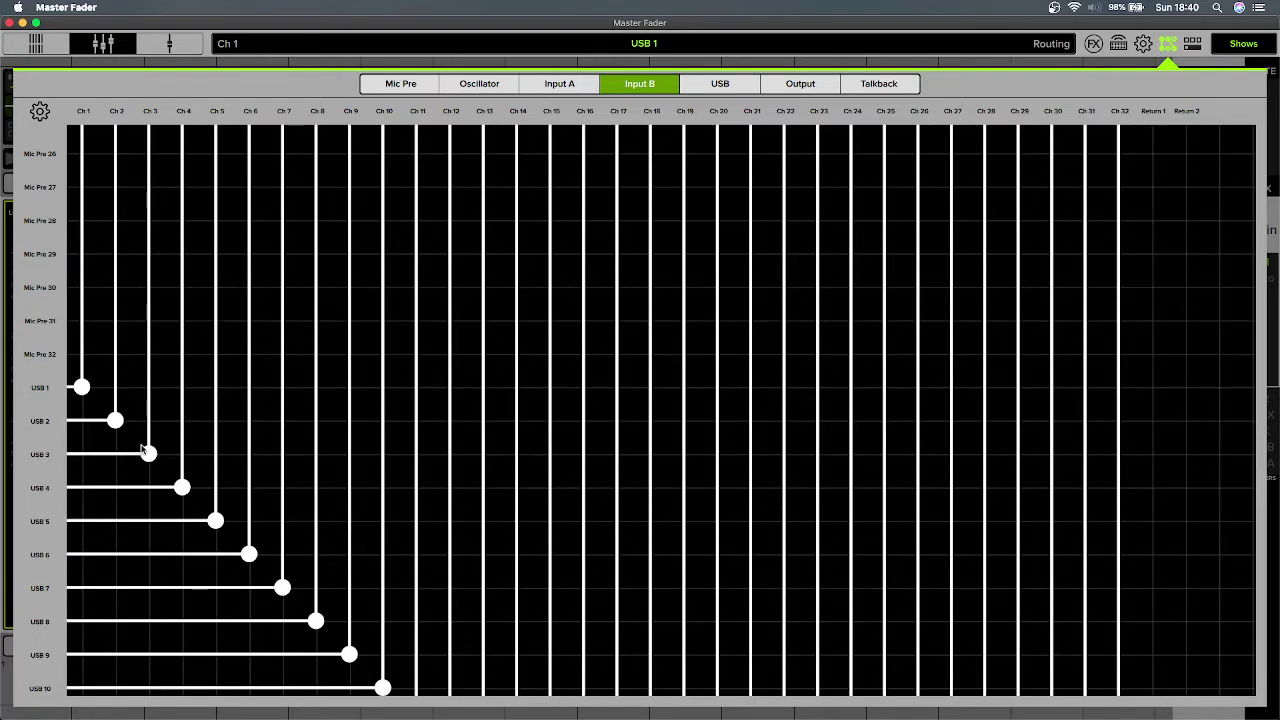
pyautogui.scroll(-10, 140, 453)
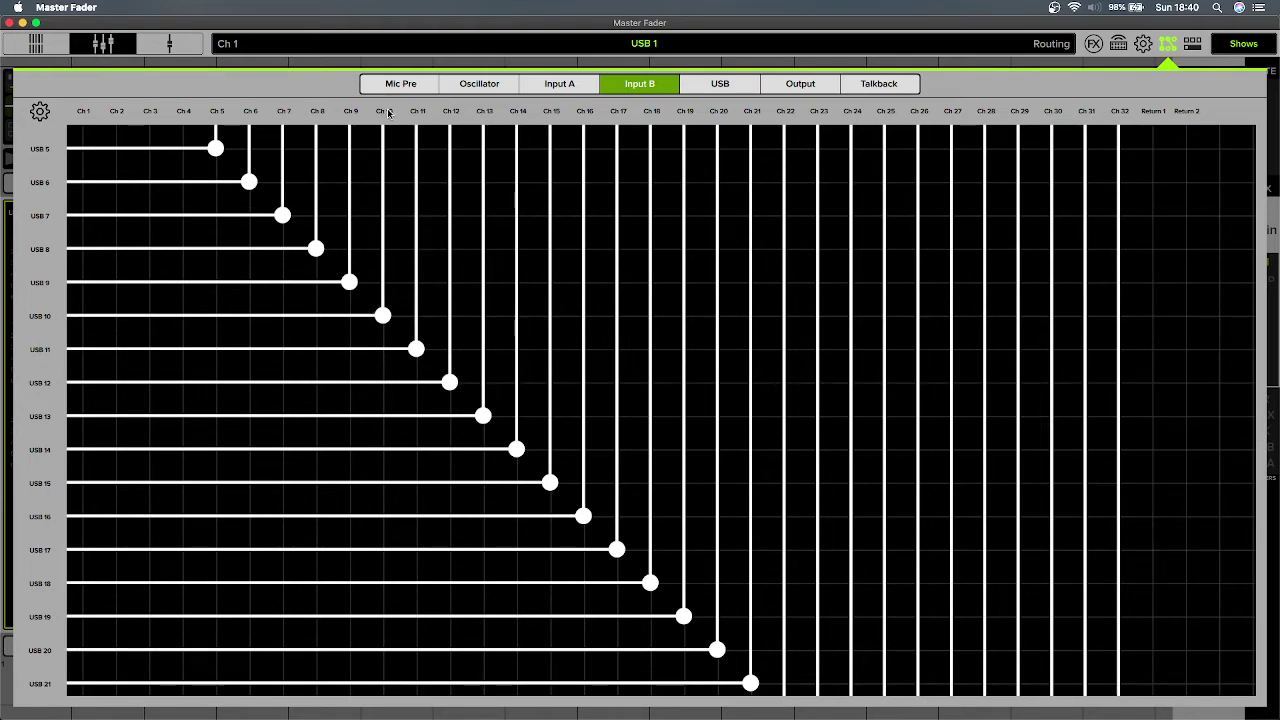
# Return to the mixer and raise the Ch 10 fader to about -6.5 dB.
pyautogui.click(103, 42)
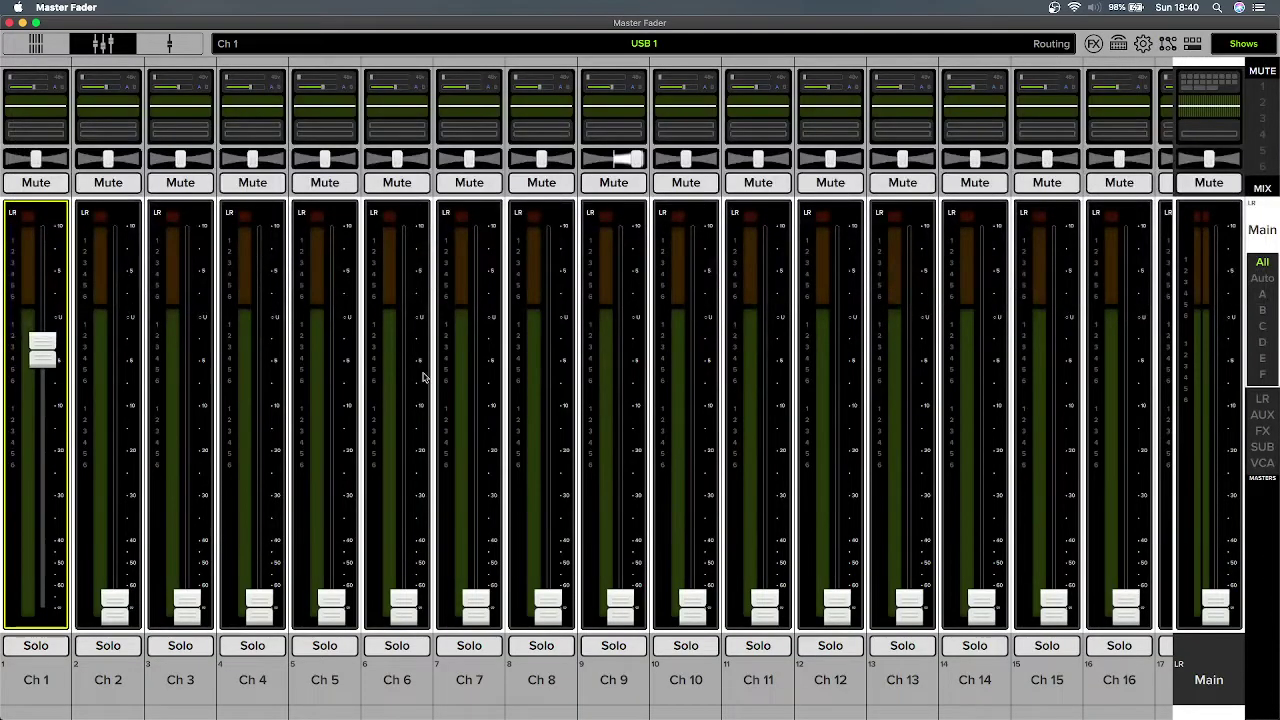
pyautogui.moveTo(422, 377); pyautogui.dragTo(134, 408)
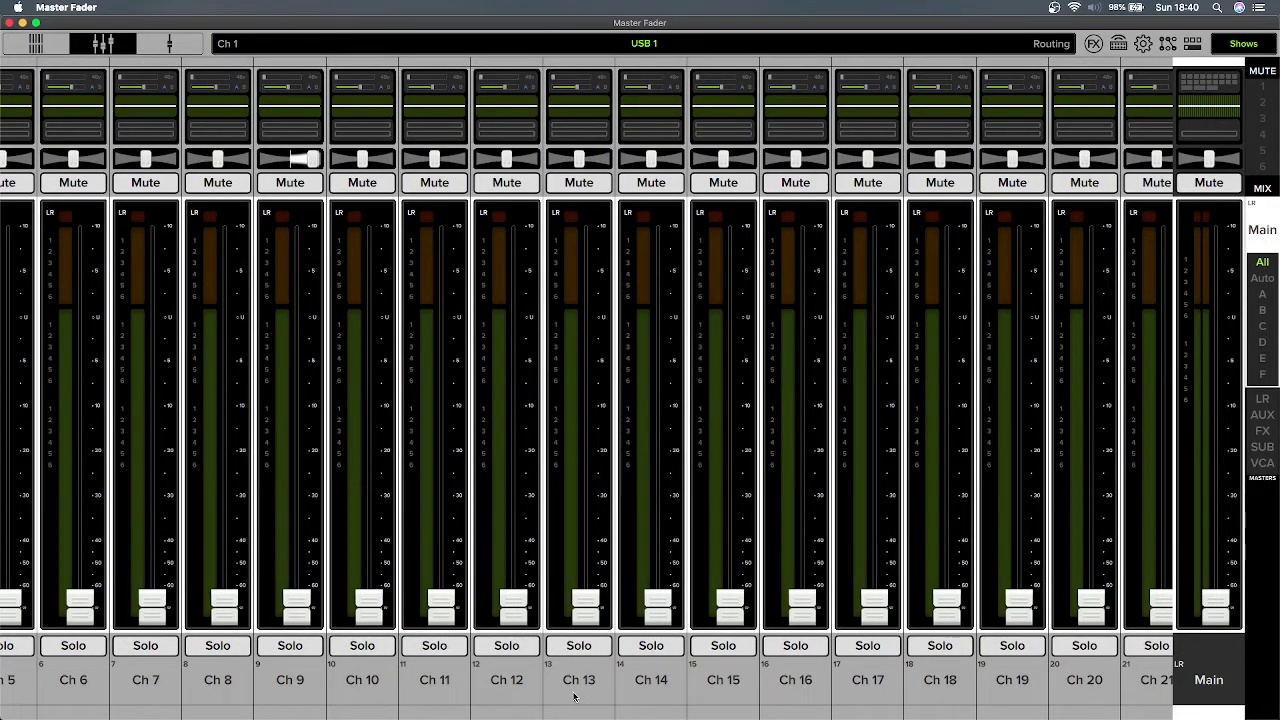
pyautogui.click(364, 614)
pyautogui.moveTo(366, 611); pyautogui.dragTo(379, 382)
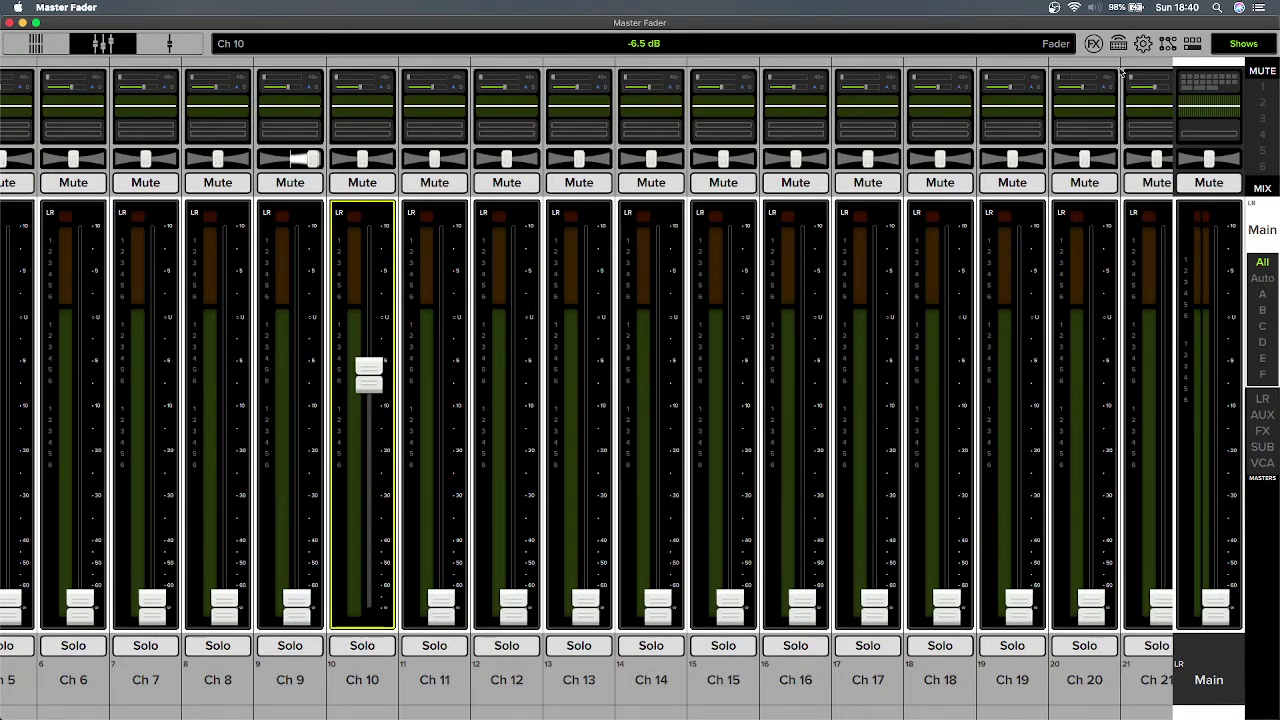
# Review the Input B routing from the USB returns to the channels, and go back to the mixer.
pyautogui.click(1167, 46)
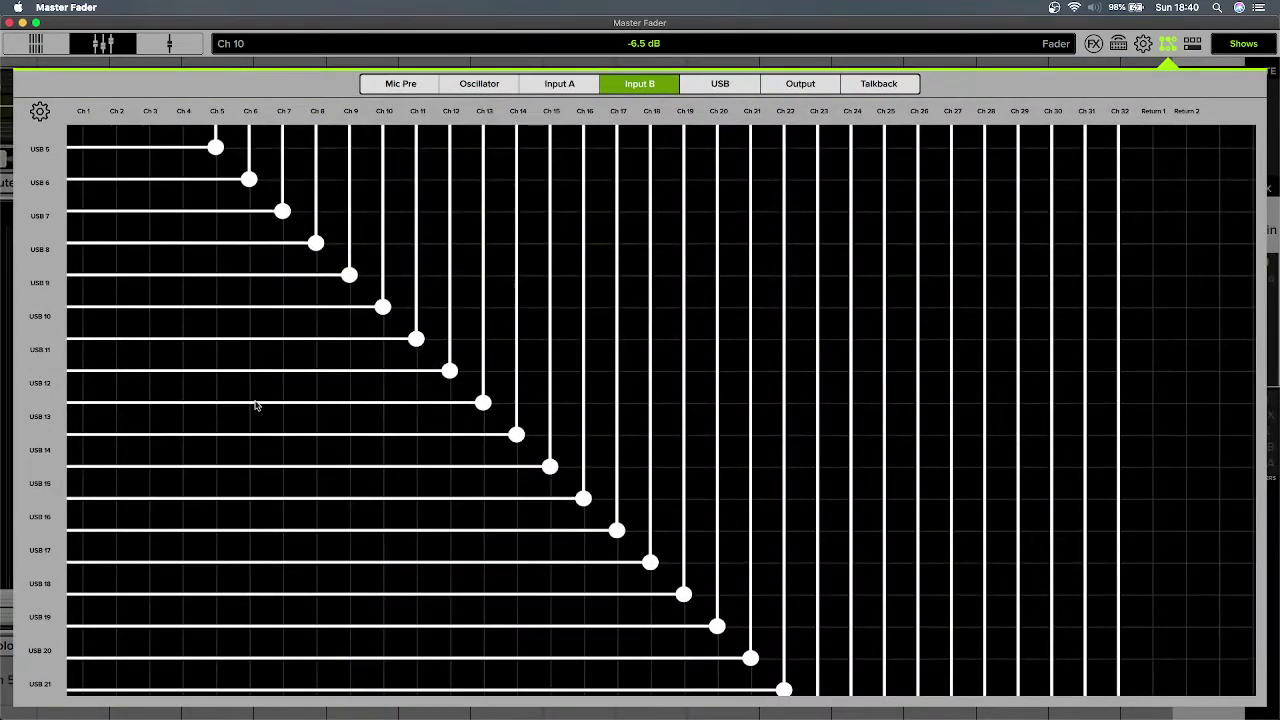
pyautogui.scroll(-5, 66, 565)
pyautogui.scroll(8, 94, 557)
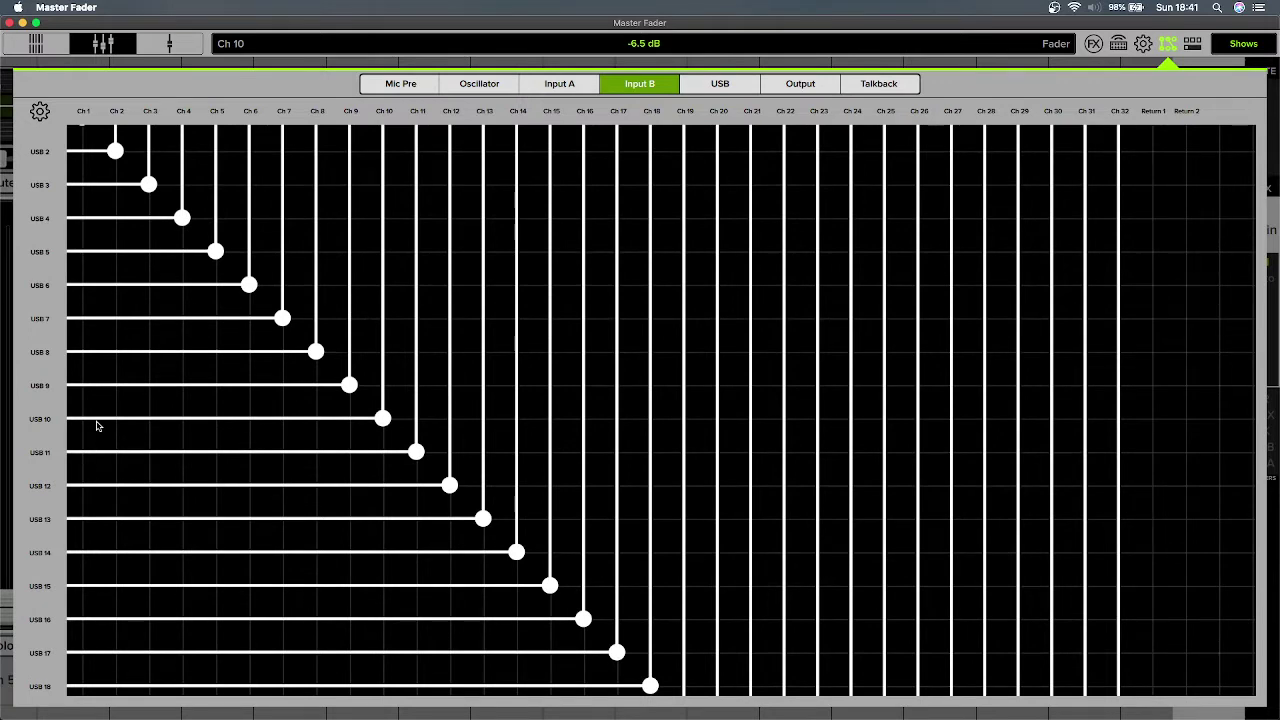
pyautogui.scroll(9, 94, 428)
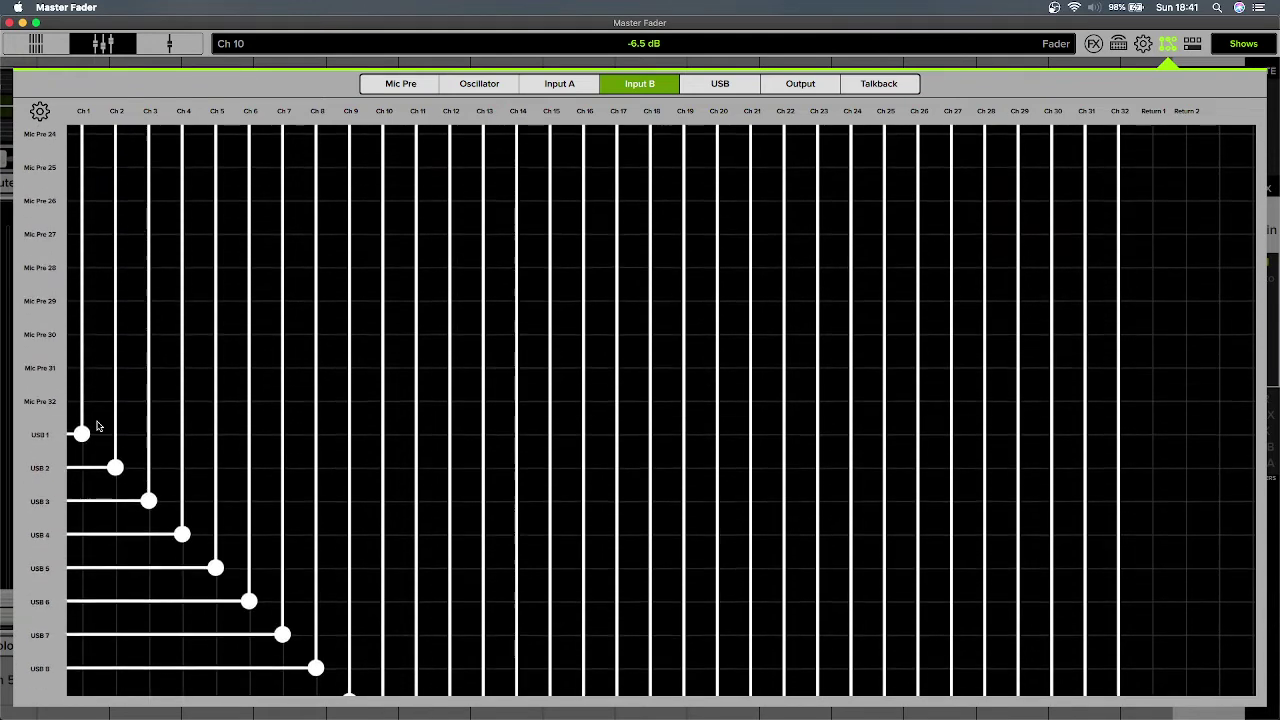
pyautogui.scroll(-6, 91, 423)
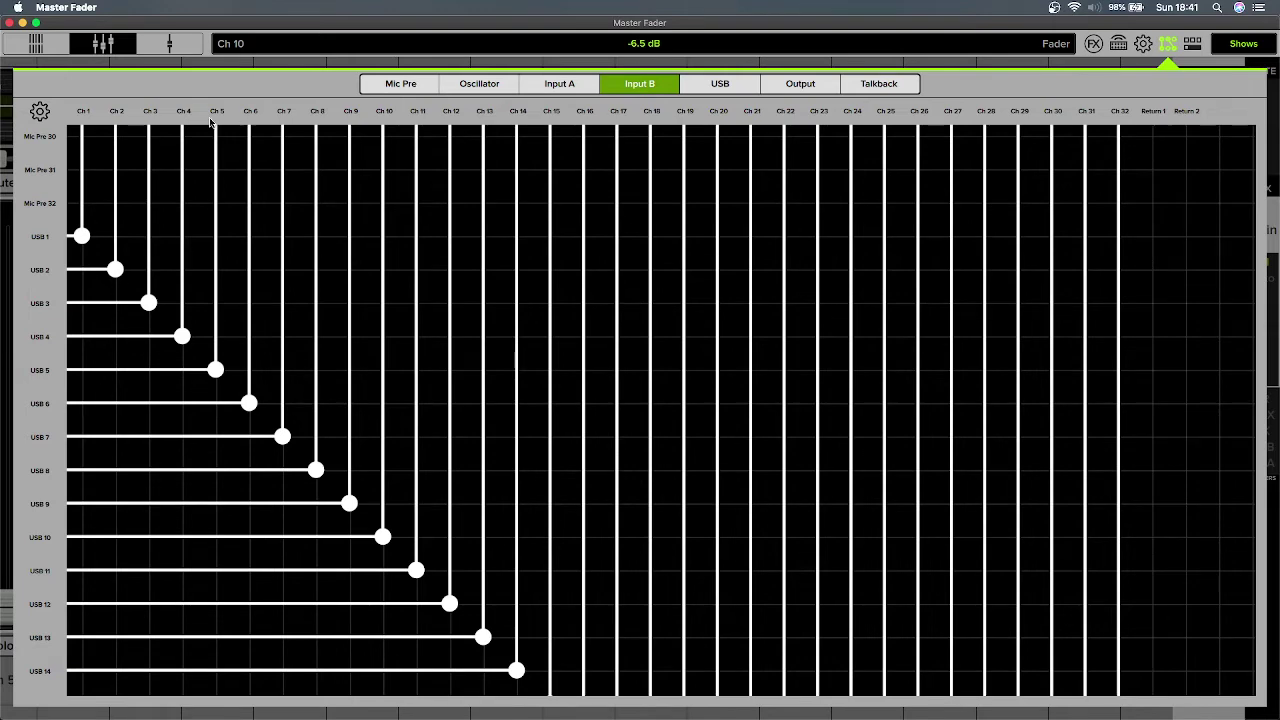
pyautogui.click(114, 40)
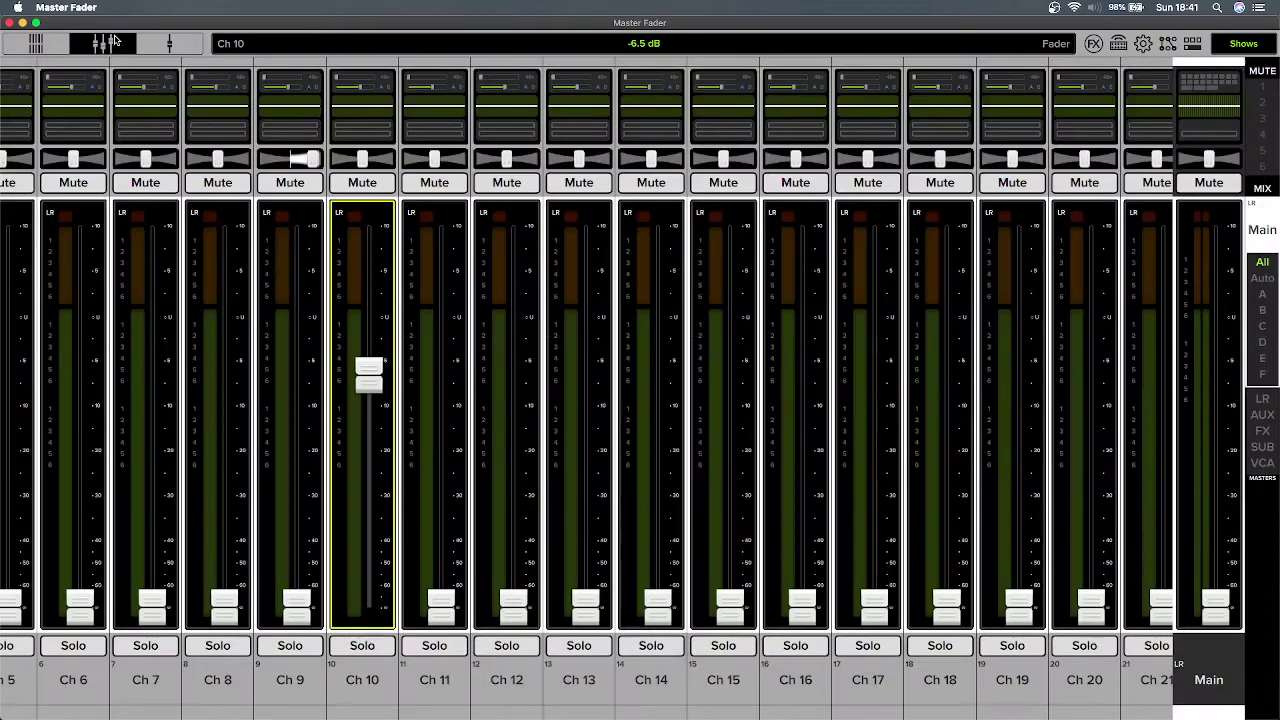
# Examine the Input B routing grid from the USB returns to the channels.
pyautogui.click(1170, 46)
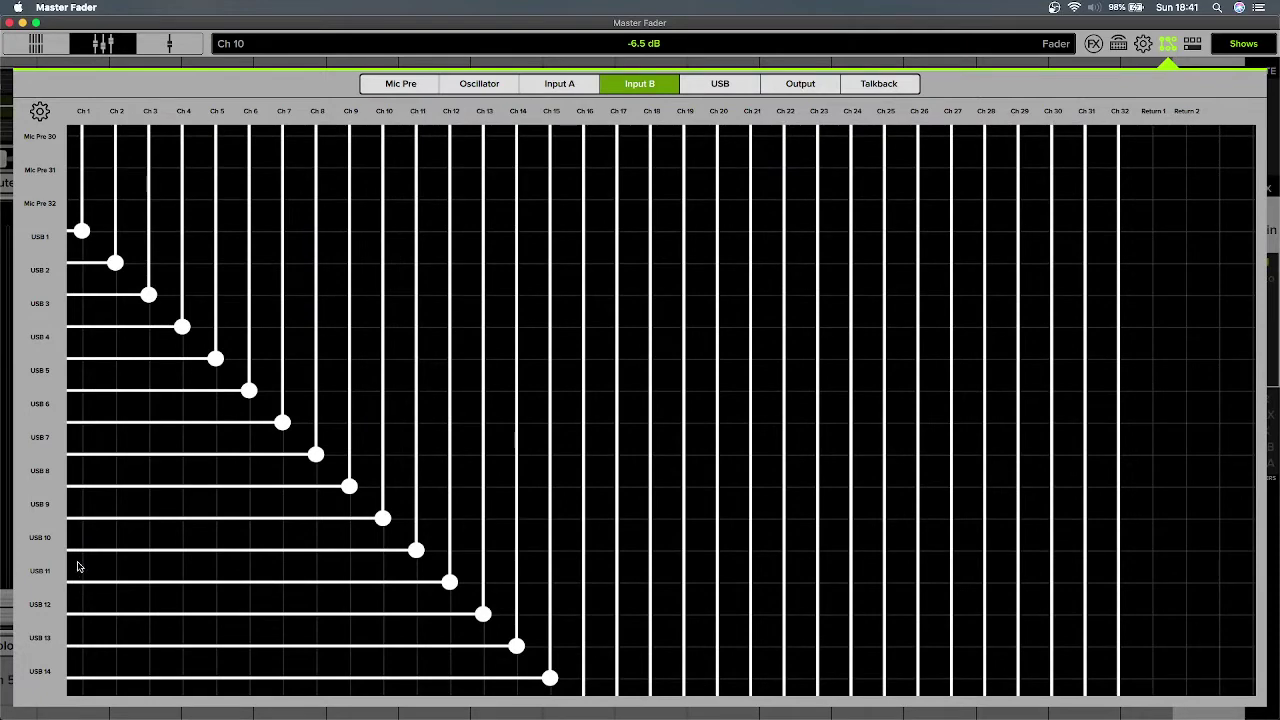
pyautogui.scroll(-5, 96, 527)
pyautogui.scroll(8, 98, 525)
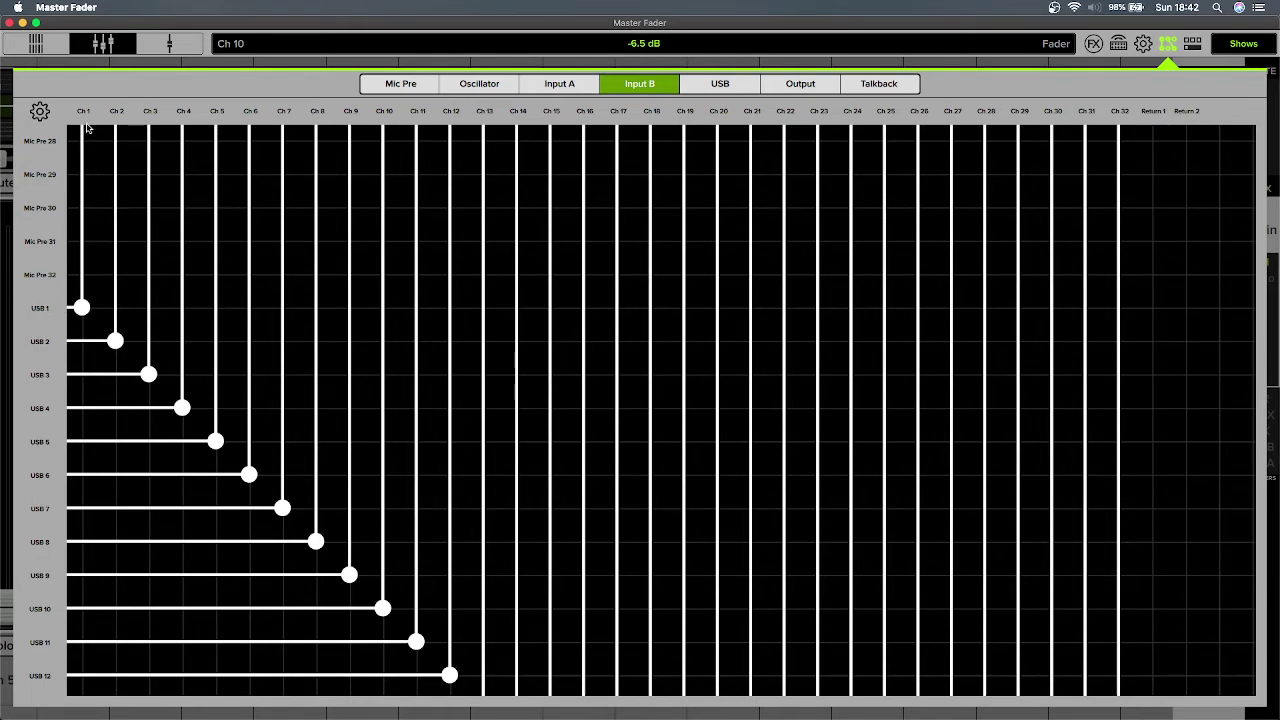
# Return to the mixer and pull the Ch 10 fader all the way down to off.
pyautogui.click(110, 44)
pyautogui.hscroll(-10, 151, 416)
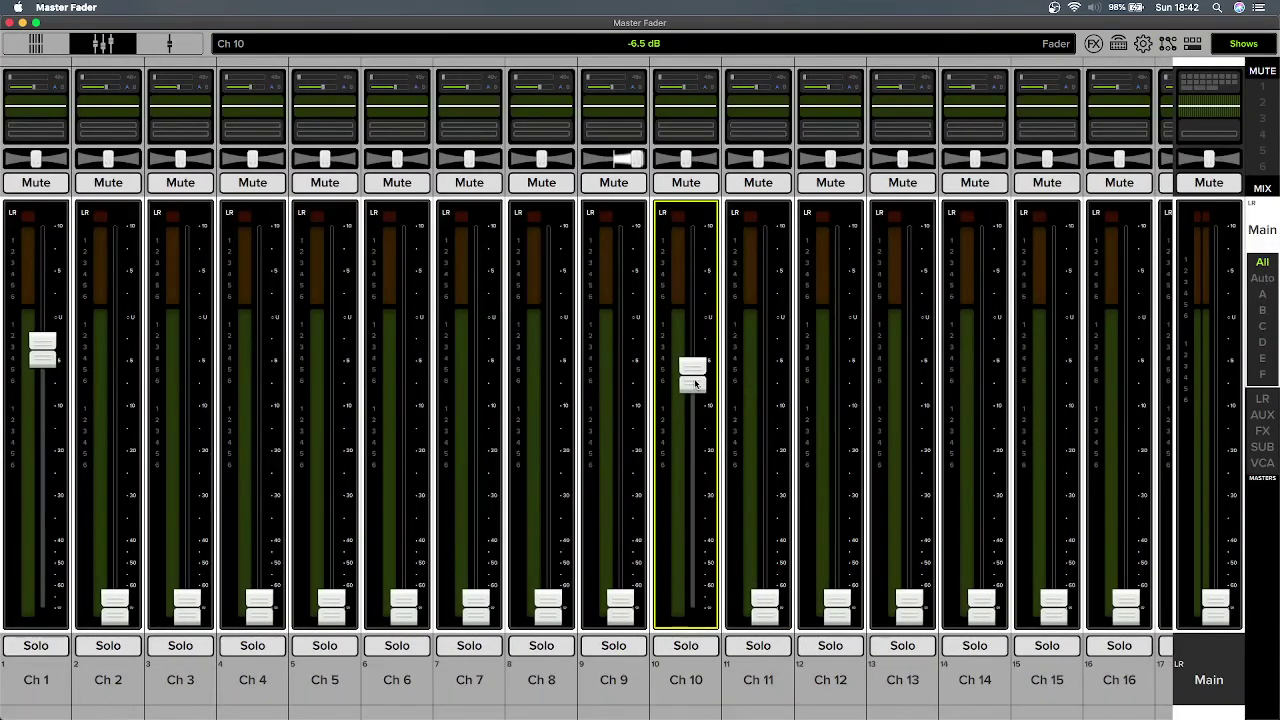
pyautogui.moveTo(695, 383); pyautogui.dragTo(692, 600)
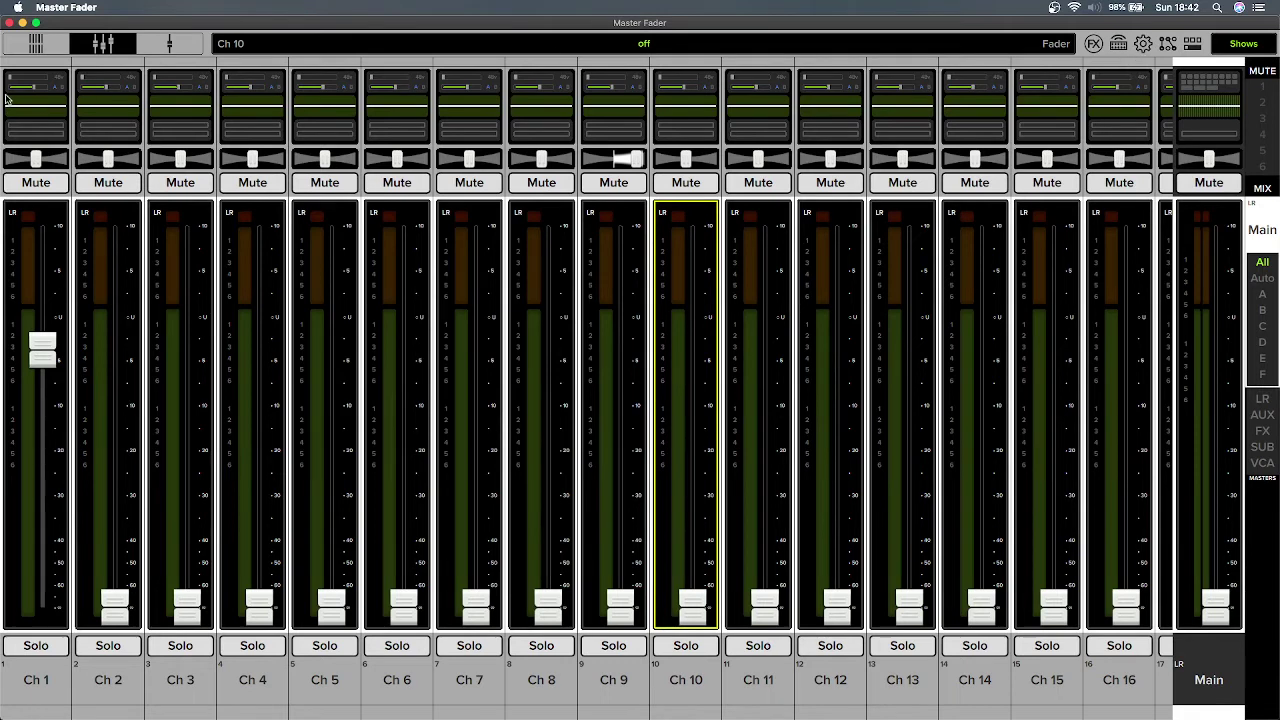
# Open the Ch 1 input settings and switch its source to B (USB 1) and back to A (Mic Pre 1).
pyautogui.click(51, 100)
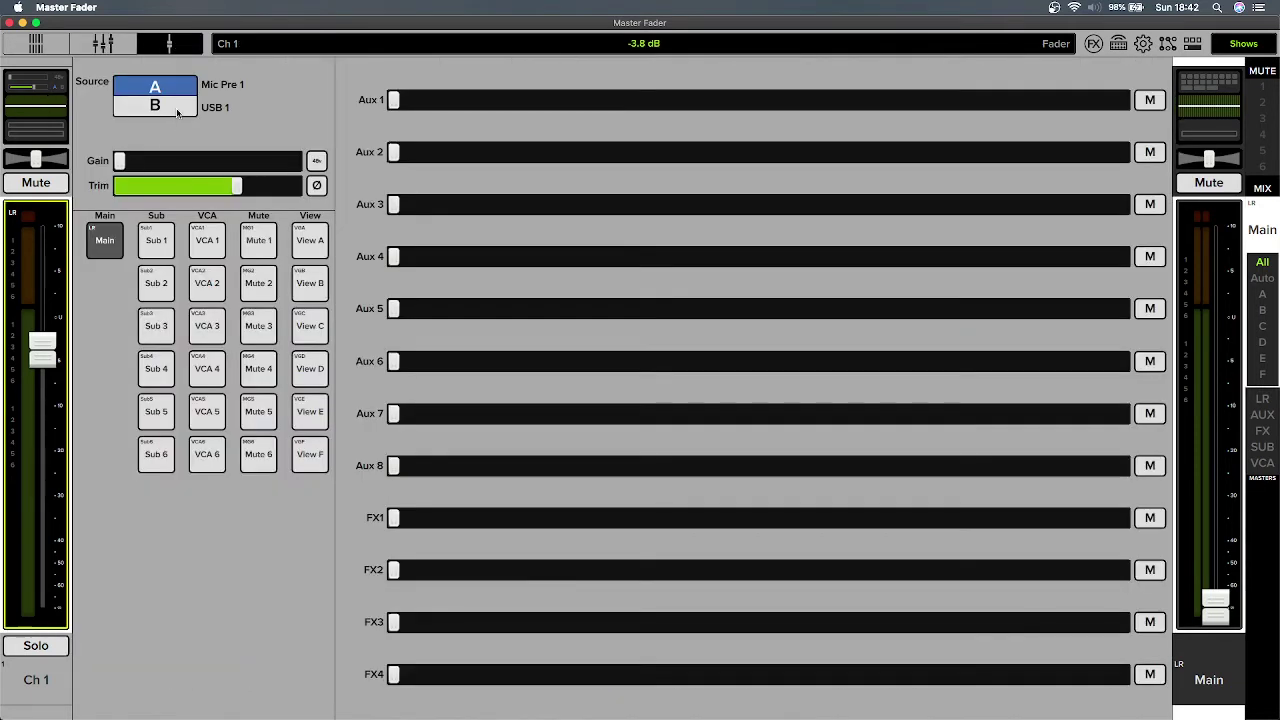
pyautogui.click(177, 110)
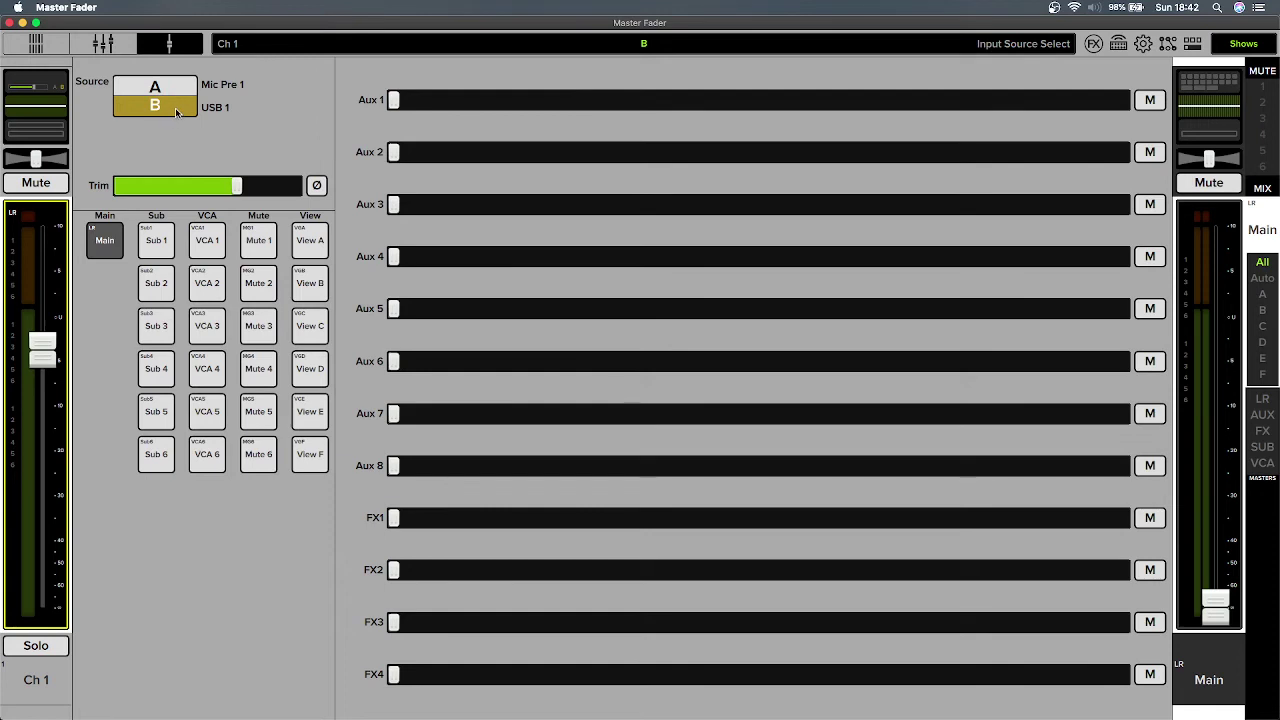
pyautogui.click(178, 94)
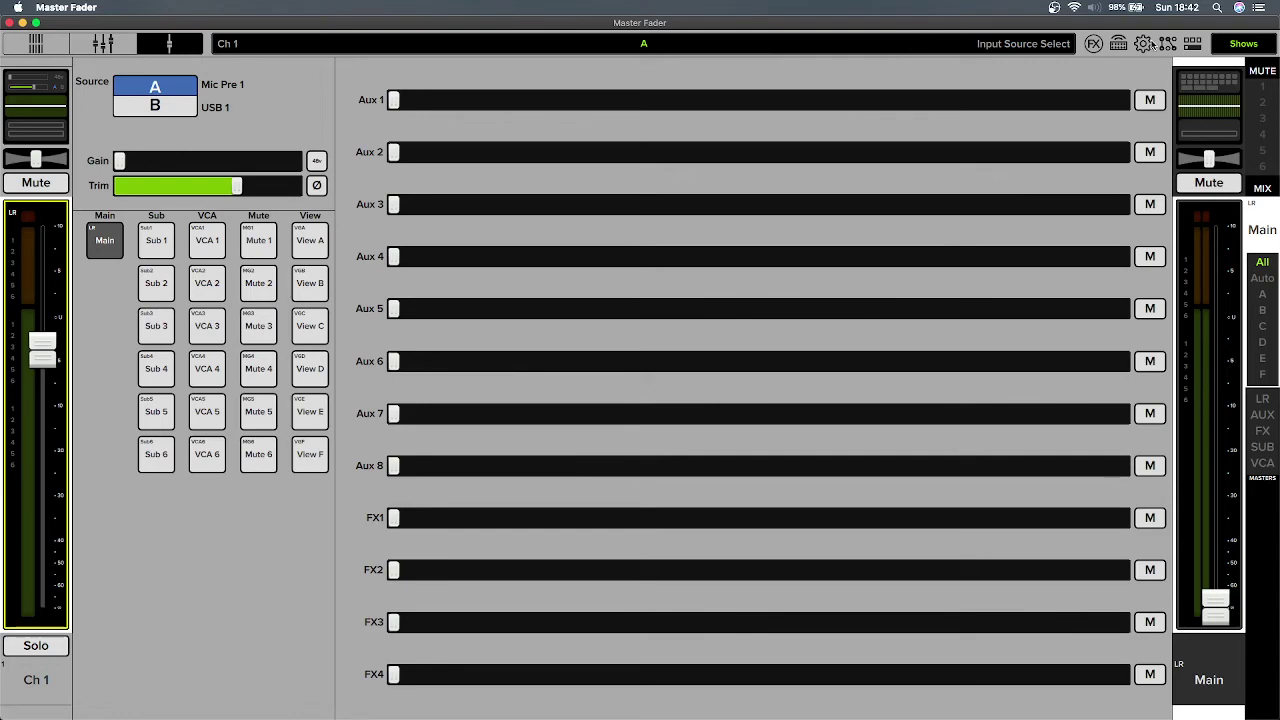
# Set the Mic Pre 1 gain to 0 dB in the mic preamp view and return to the Ch 1 settings.
pyautogui.click(1166, 43)
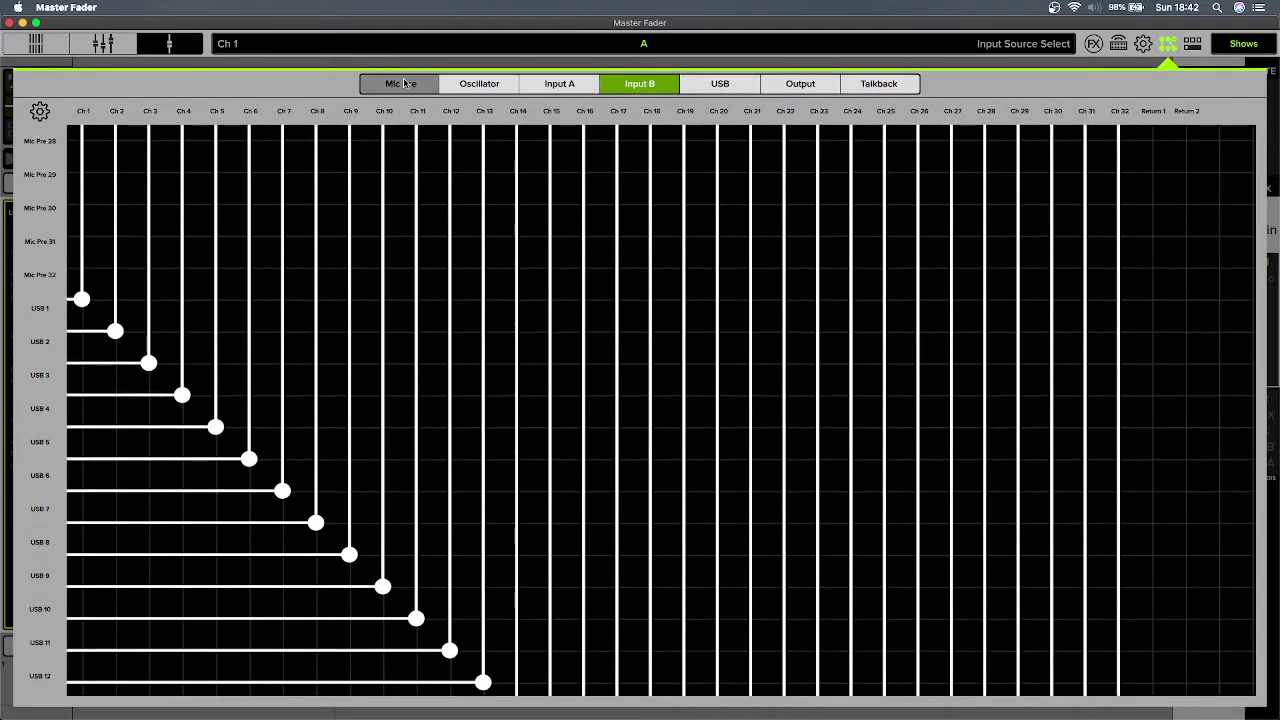
pyautogui.click(404, 84)
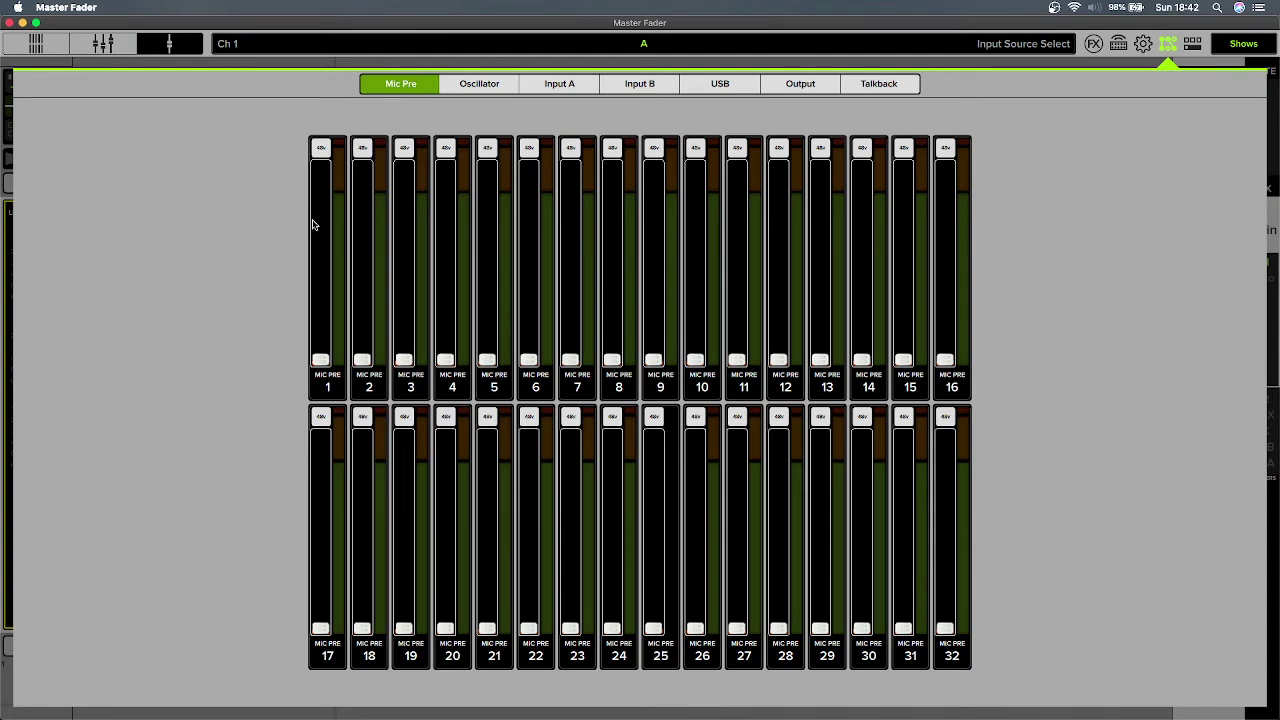
pyautogui.click(321, 358)
pyautogui.moveTo(322, 359)
pyautogui.mouseDown()
pyautogui.moveTo(321, 209)
pyautogui.moveTo(321, 363)
pyautogui.mouseUp()
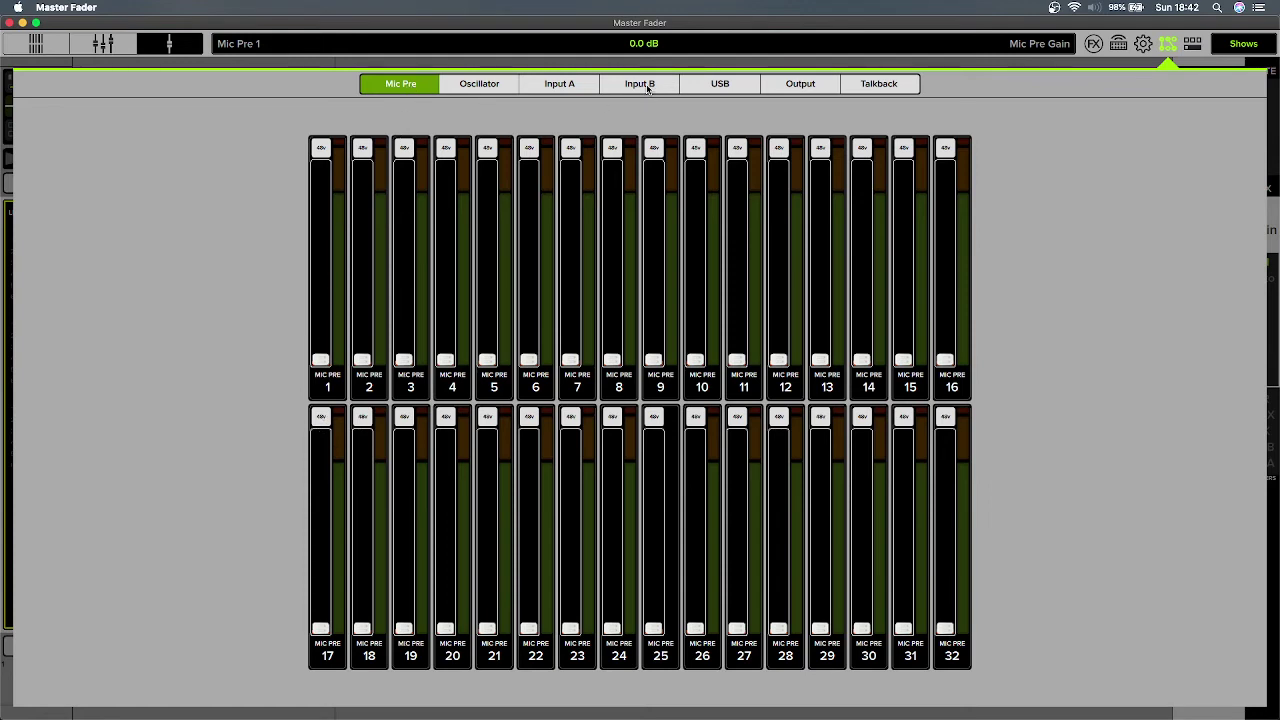
pyautogui.click(1166, 46)
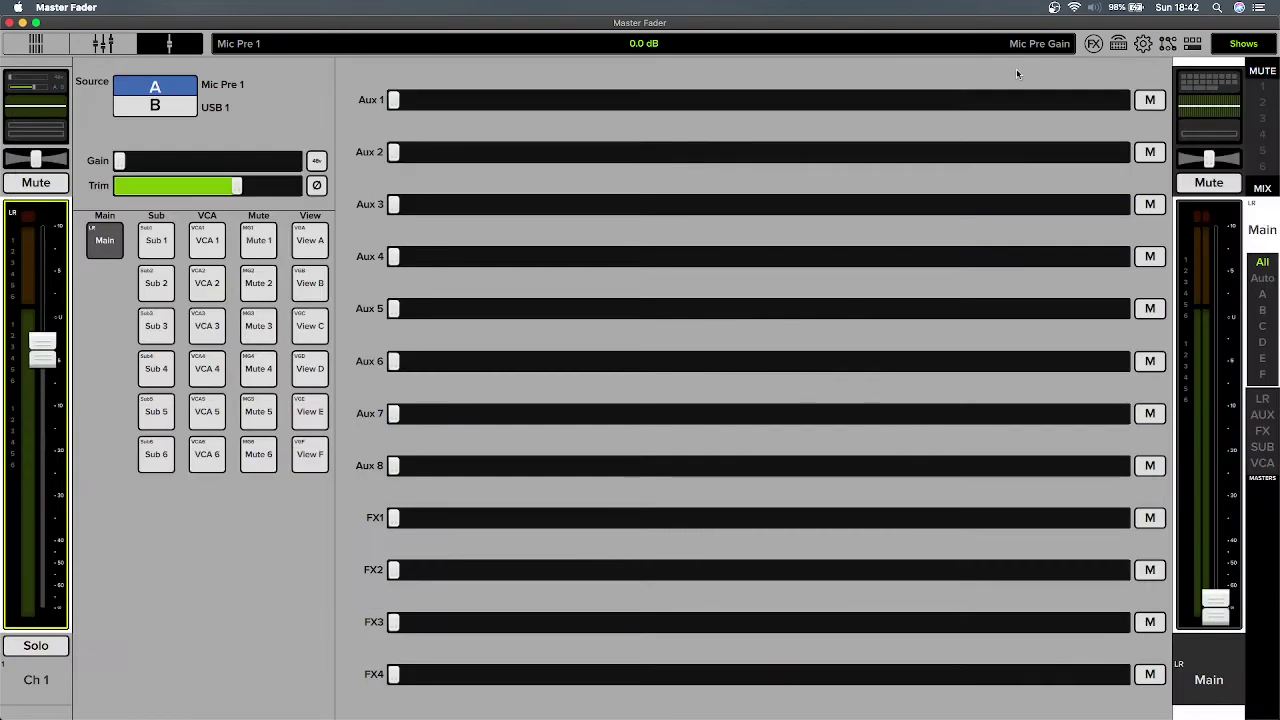
# Switch the Ch 1 input source to B (USB 1) and adjust its trim to about -9.8 dB.
pyautogui.click(150, 108)
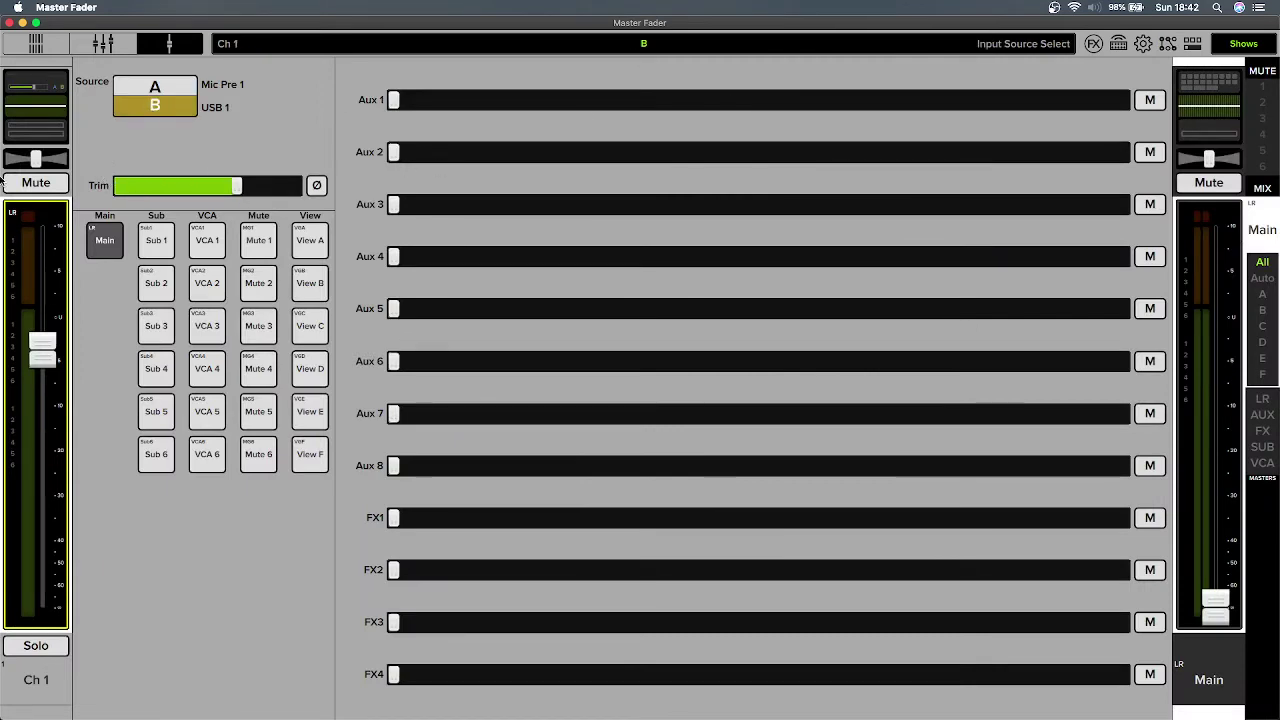
pyautogui.moveTo(2, 186)
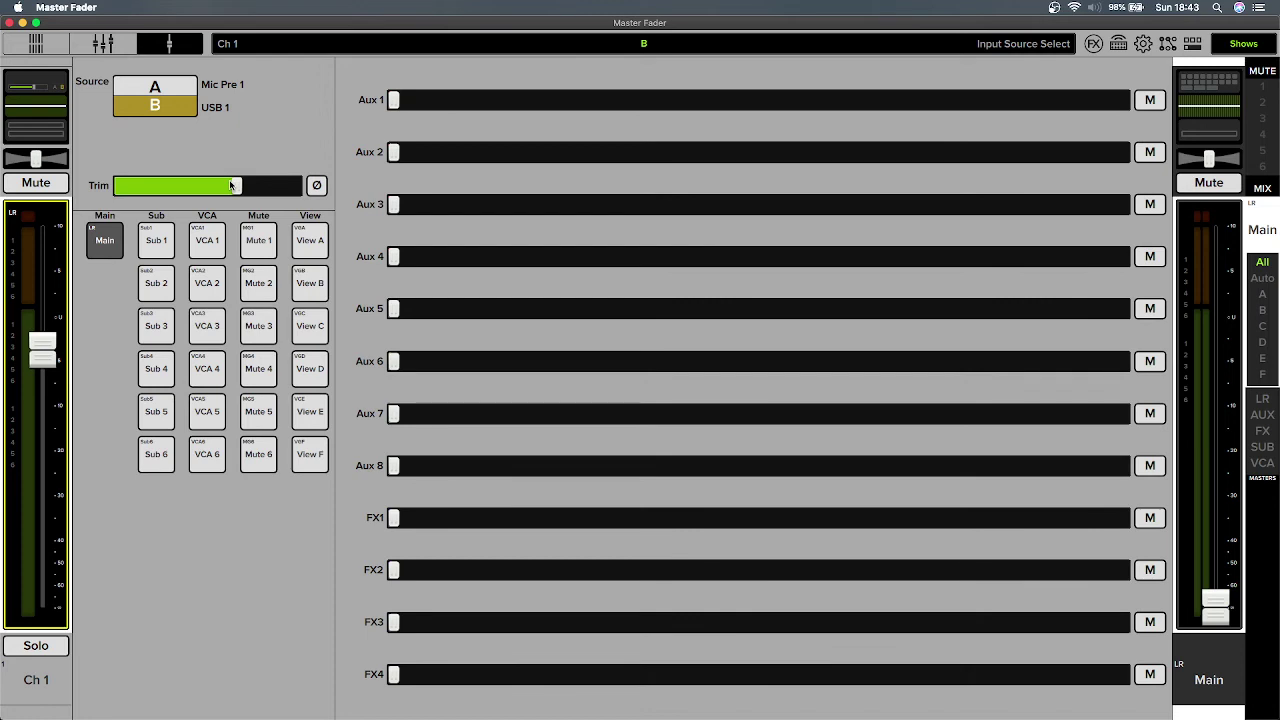
pyautogui.moveTo(231, 185); pyautogui.dragTo(176, 192)
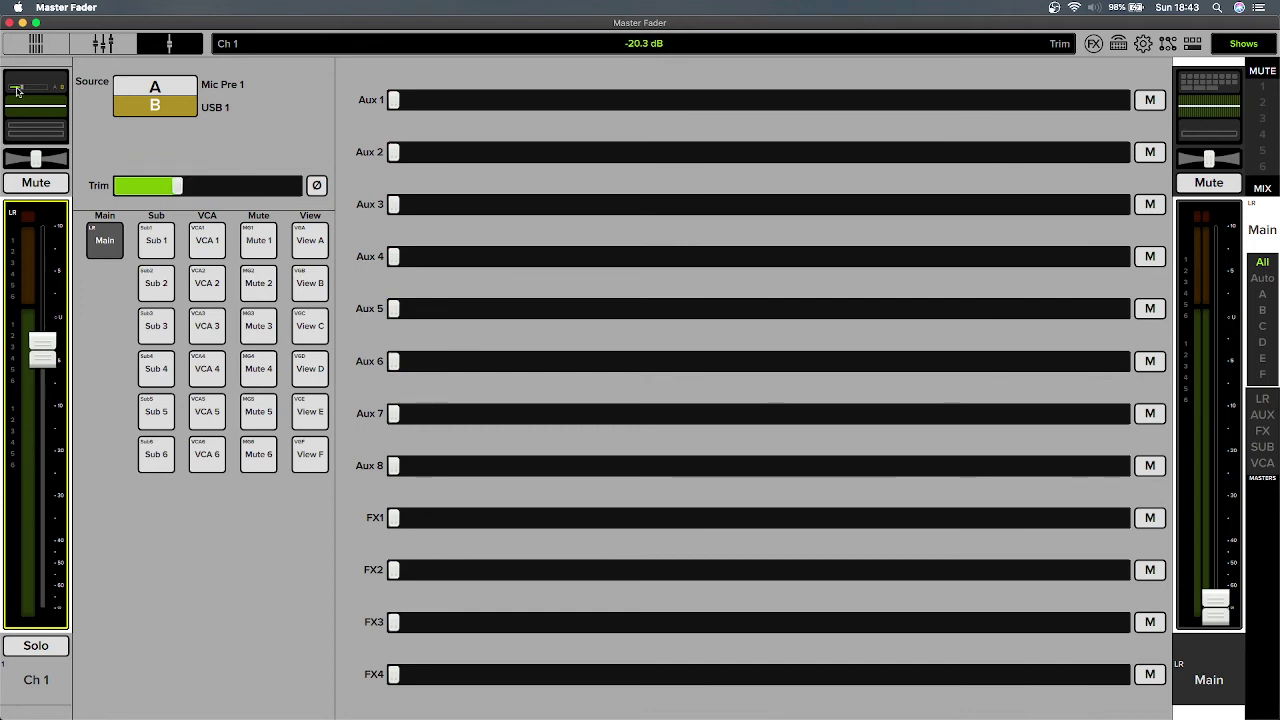
pyautogui.moveTo(176, 190); pyautogui.dragTo(165, 190)
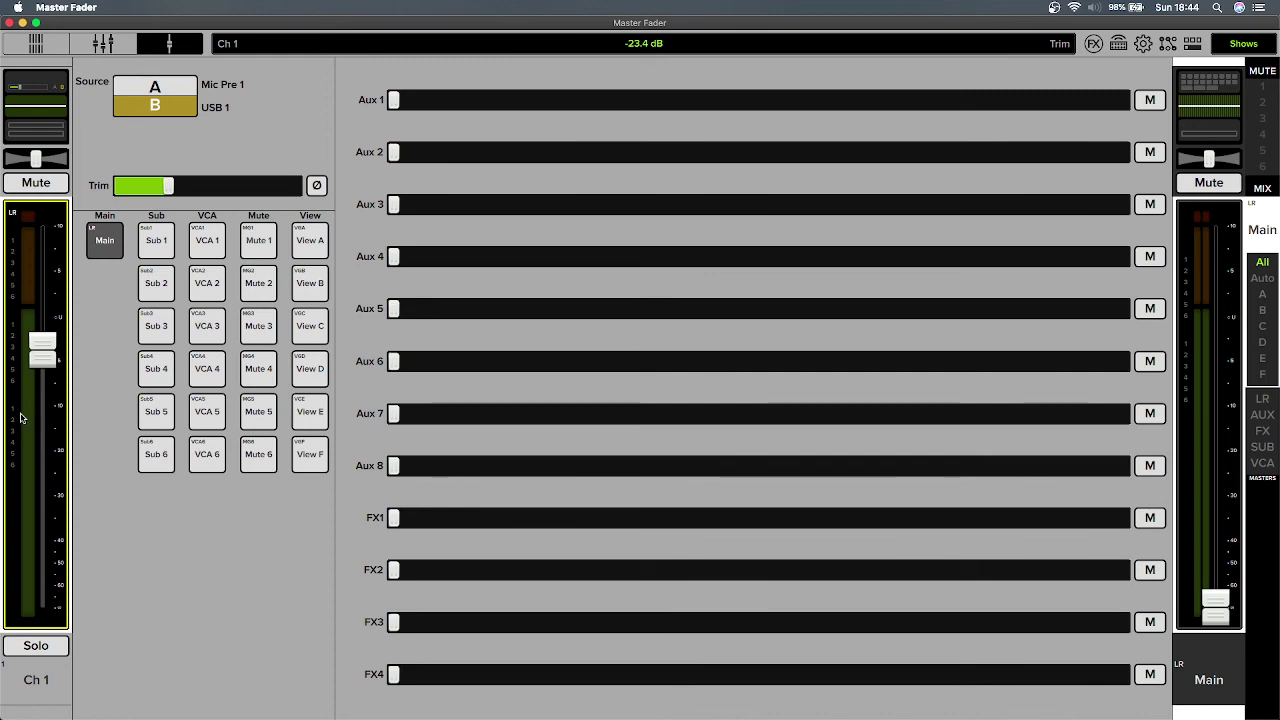
pyautogui.moveTo(175, 190)
pyautogui.mouseDown()
pyautogui.moveTo(188, 189)
pyautogui.moveTo(150, 189)
pyautogui.moveTo(163, 188)
pyautogui.mouseUp()
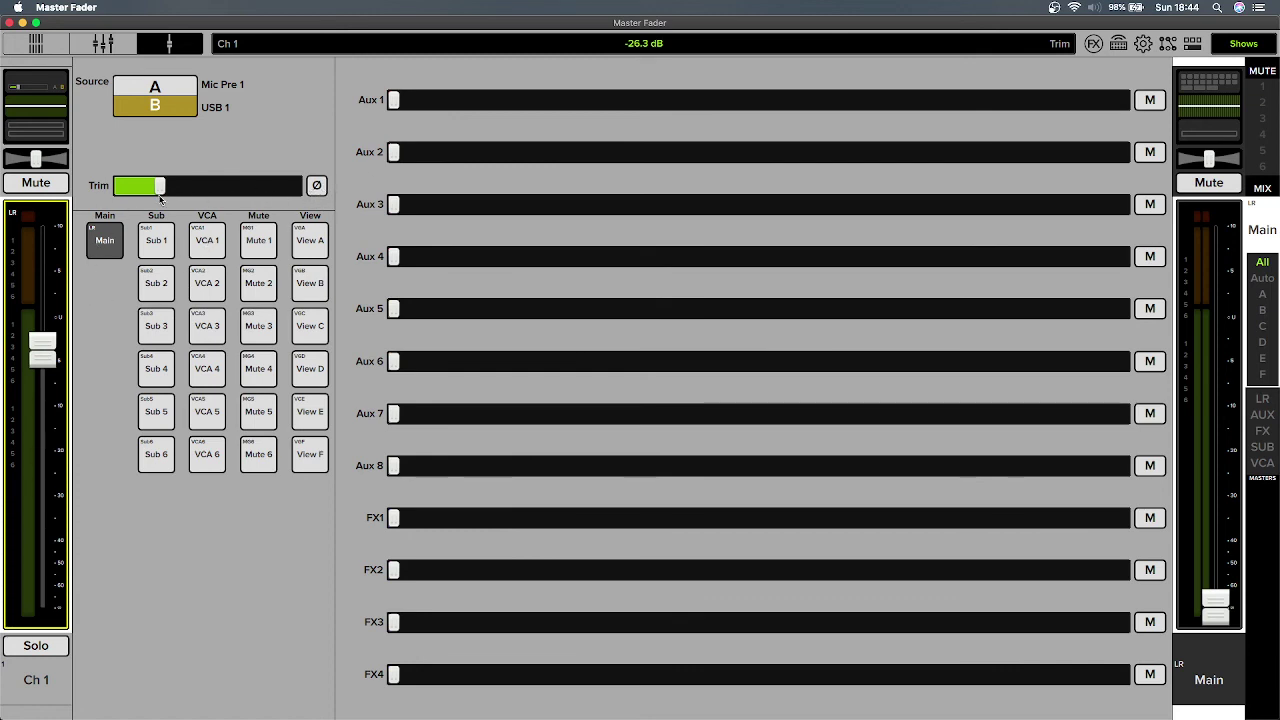
pyautogui.moveTo(159, 195); pyautogui.dragTo(208, 197)
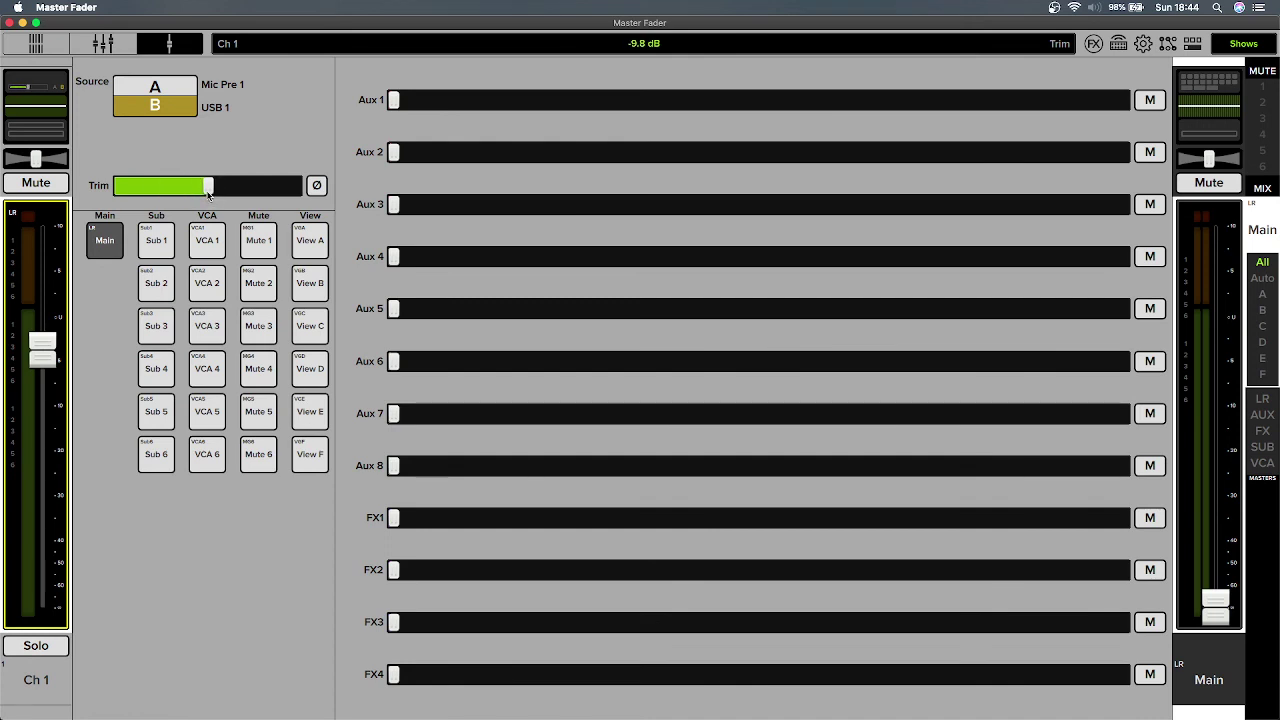